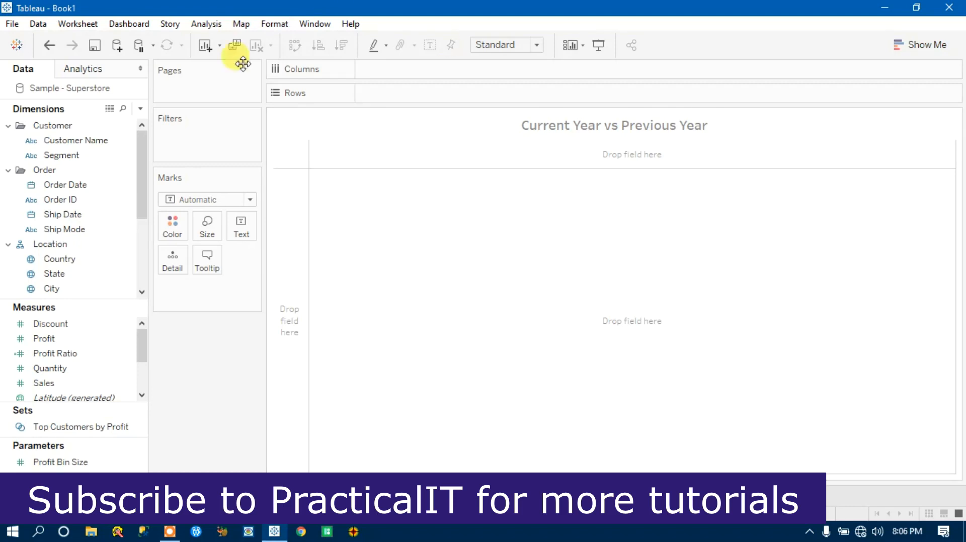
Step: Try Order Date years on the columns, then remove them to leave the view empty
drag(65, 184, 396, 72)
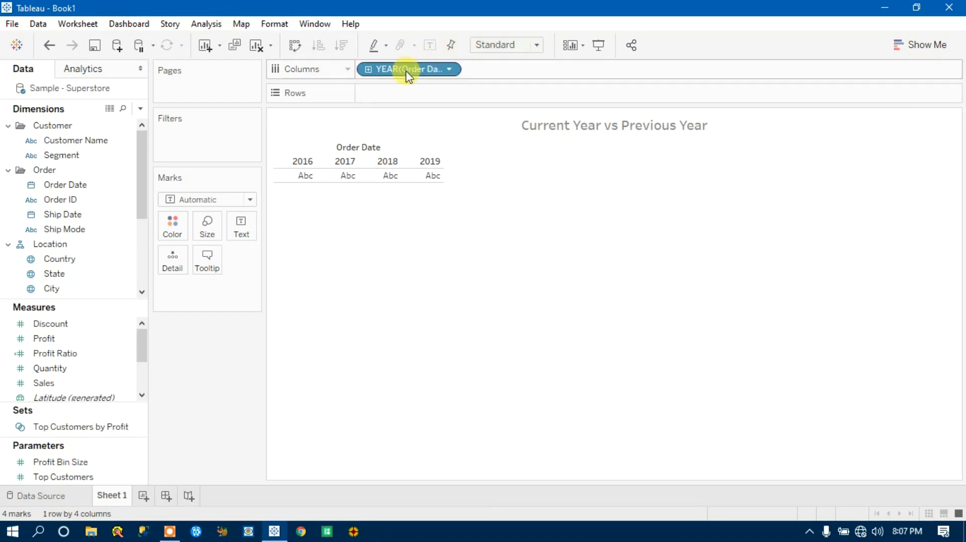
drag(408, 69, 612, 284)
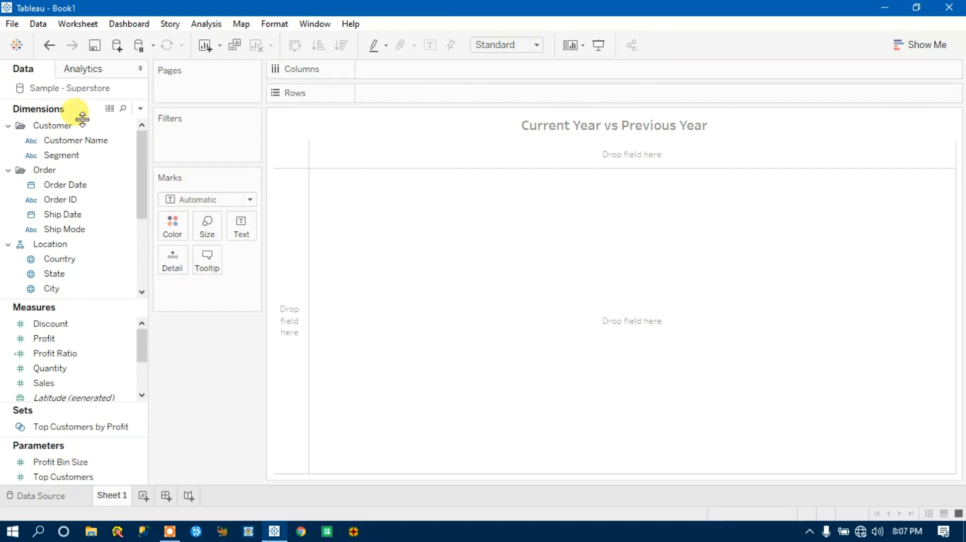
mouse_move(65, 184)
mouse_down()
mouse_move(364, 106)
mouse_move(388, 73)
mouse_up()
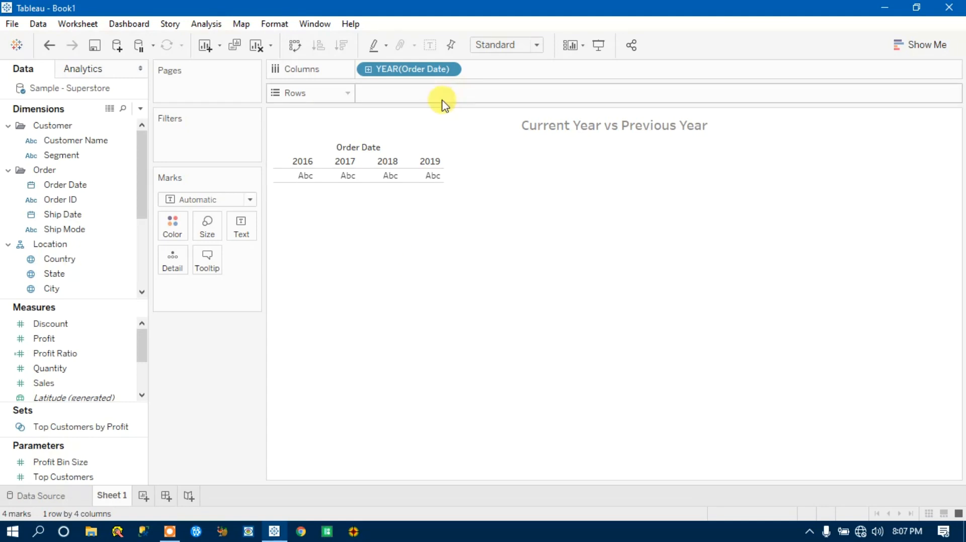
drag(408, 68, 421, 17)
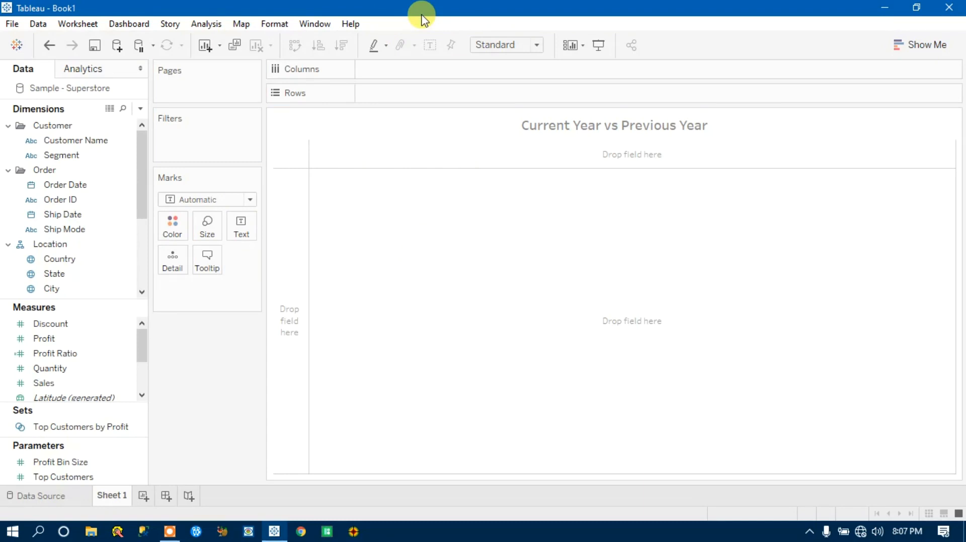
Step: Start a new parameter named Crt Yr, typed Integer, with a List of allowed values
click(143, 111)
click(95, 140)
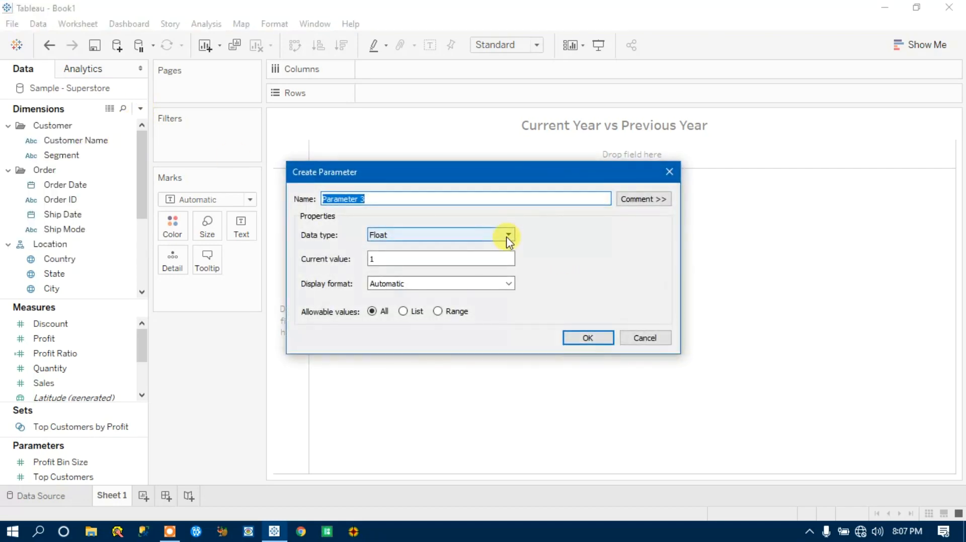
text(Pick)
text( a)
key(BackSpace)
key(BackSpace)
key(BackSpace)
text(C)
text(rt Yr)
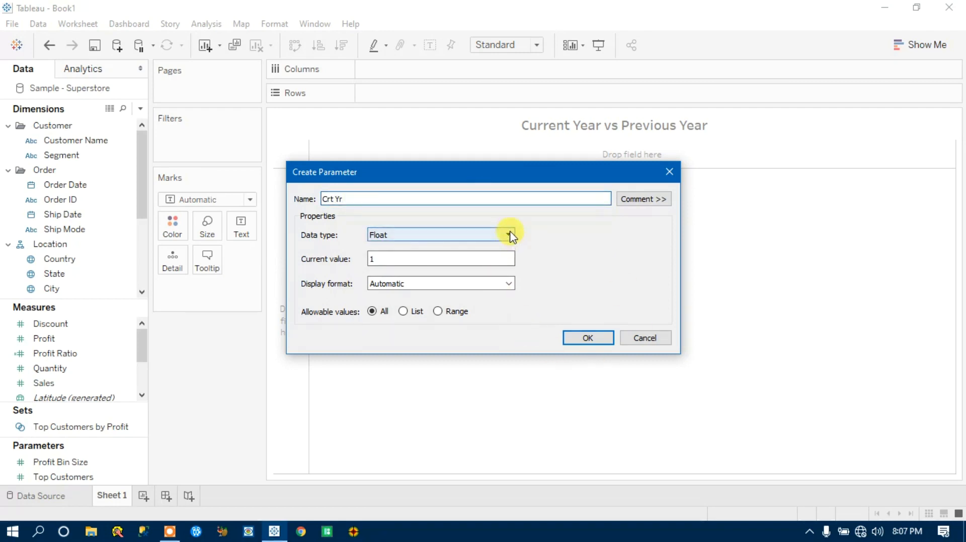
click(507, 236)
click(412, 256)
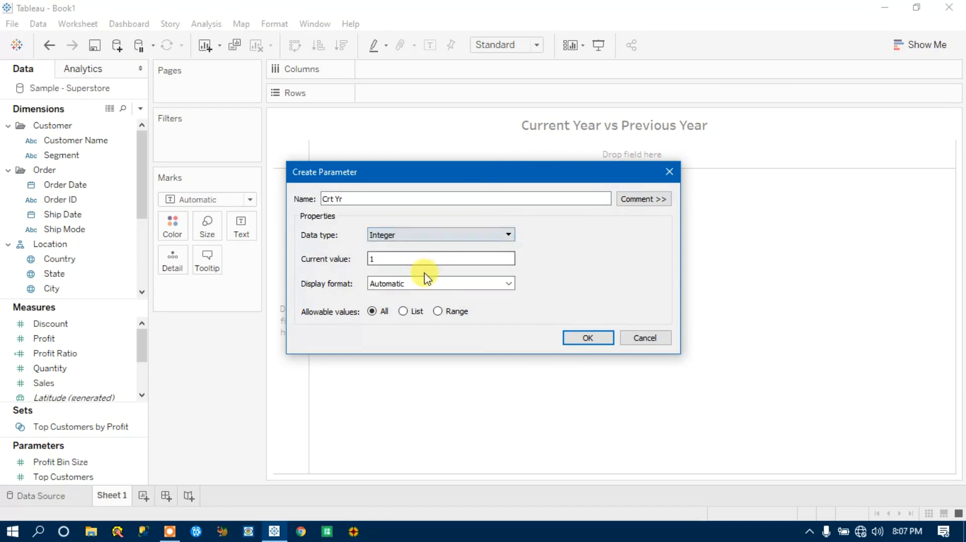
click(403, 312)
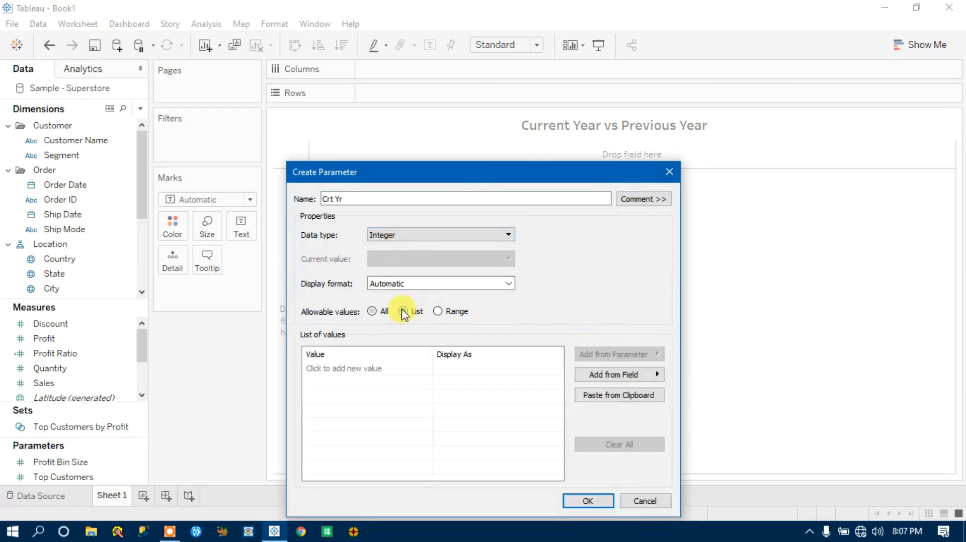
Step: Enter the allowed years 2016, 2017, 2018 and 2019 and create the parameter
click(349, 375)
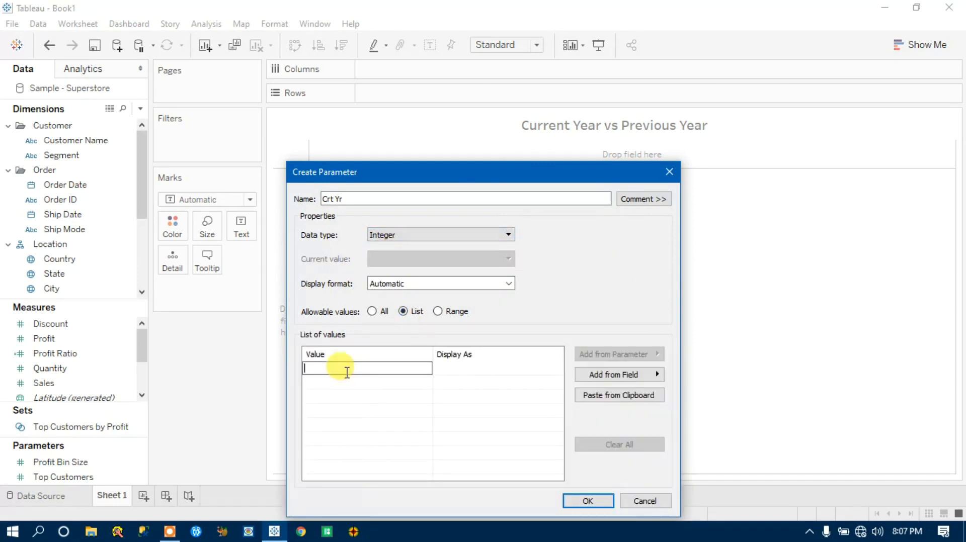
text(2016)
key(Return)
text(2017)
key(Return)
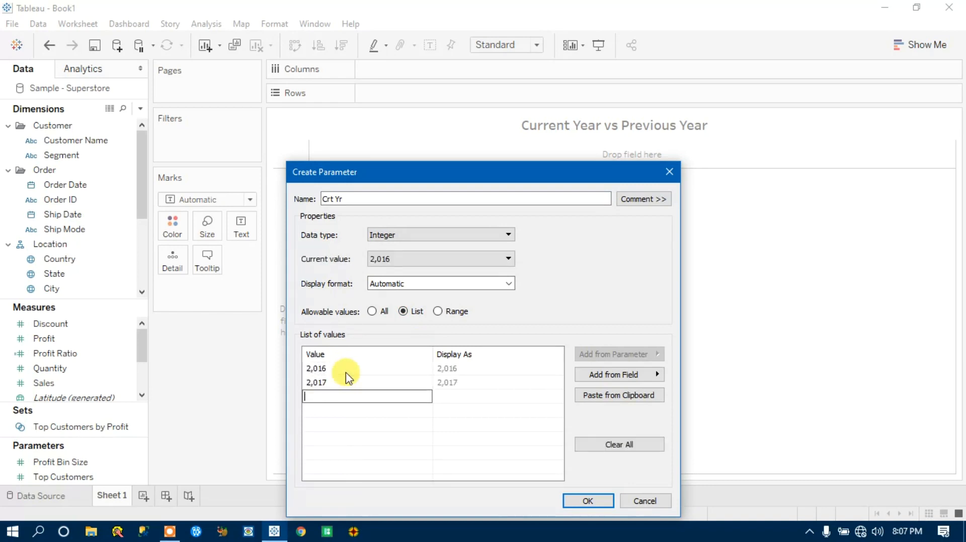
text(2018)
key(Return)
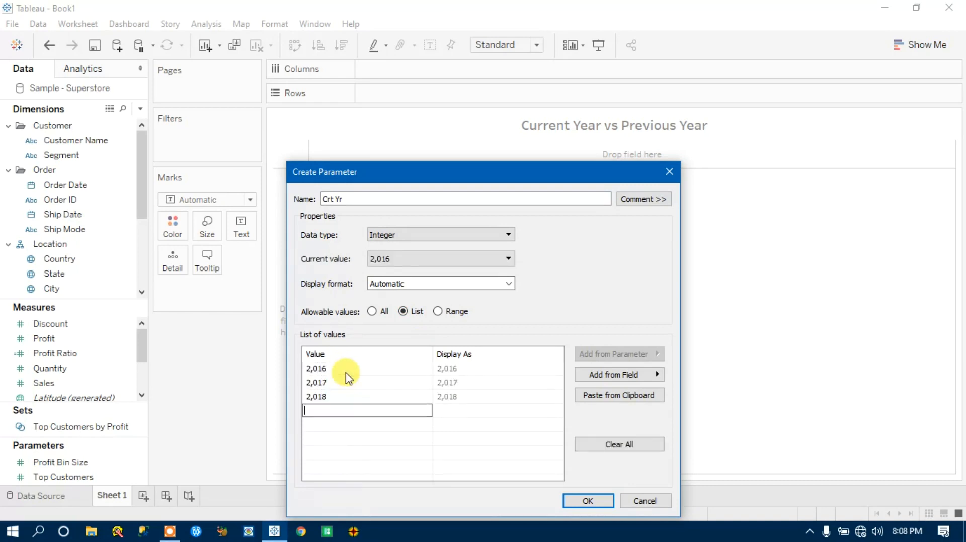
text(2019)
click(589, 501)
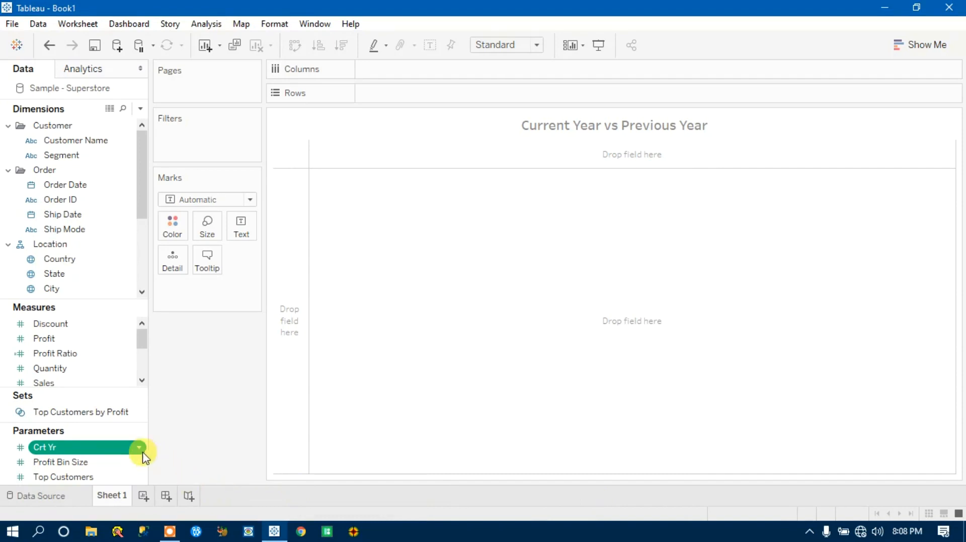
Step: Show the Crt Yr parameter control on the sheet and check its year list, leaving 2,016
click(136, 451)
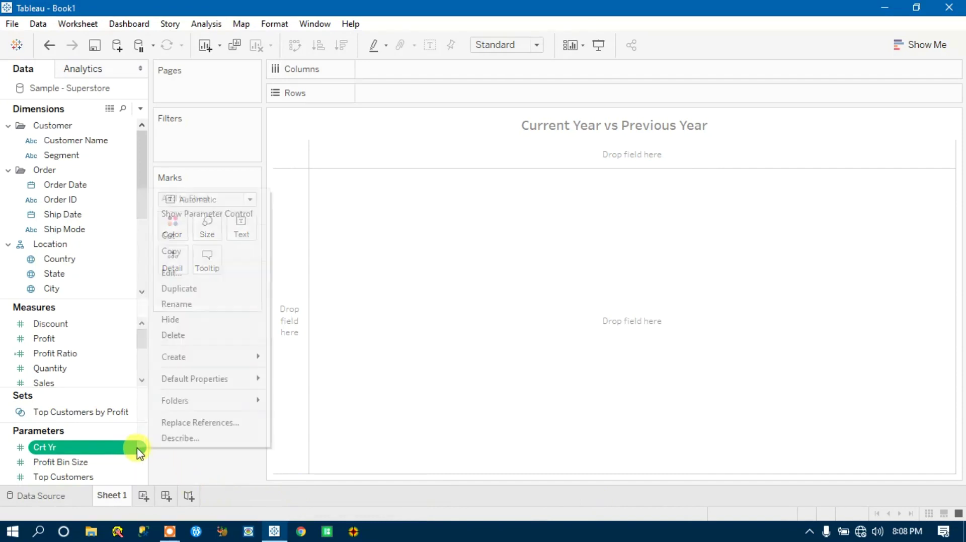
click(208, 214)
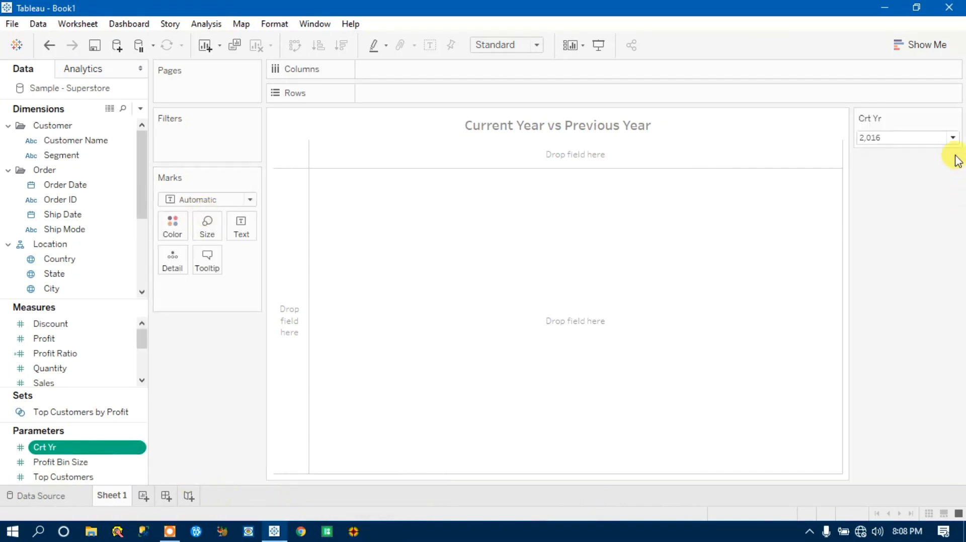
click(952, 137)
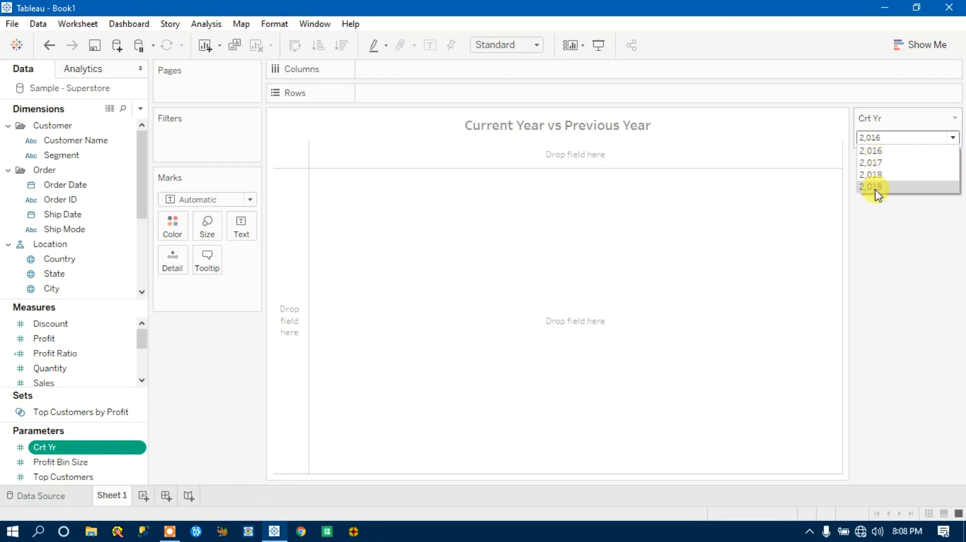
click(898, 241)
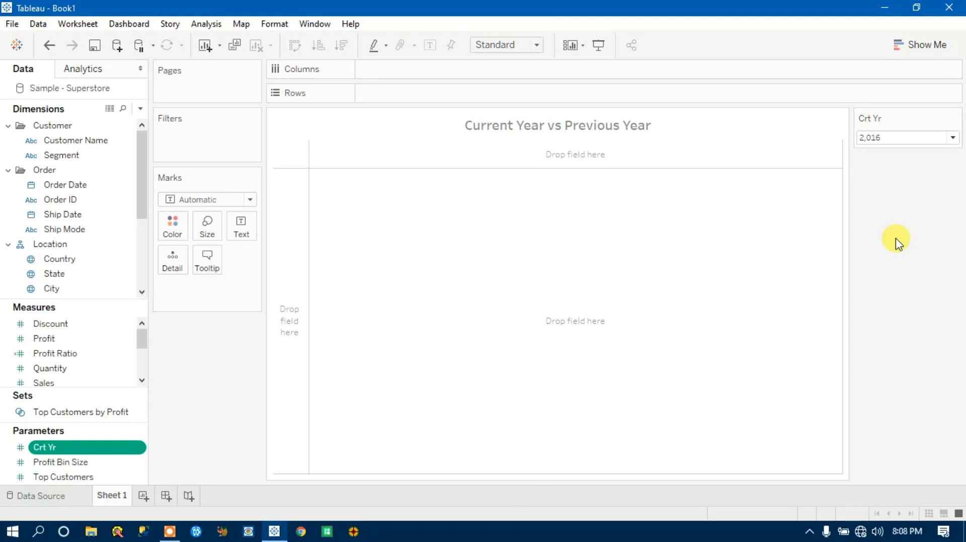
Step: Build a monthly profit line chart with Order Date months across the columns
mouse_move(65, 184)
mouse_down()
mouse_move(255, 151)
mouse_move(405, 70)
mouse_up()
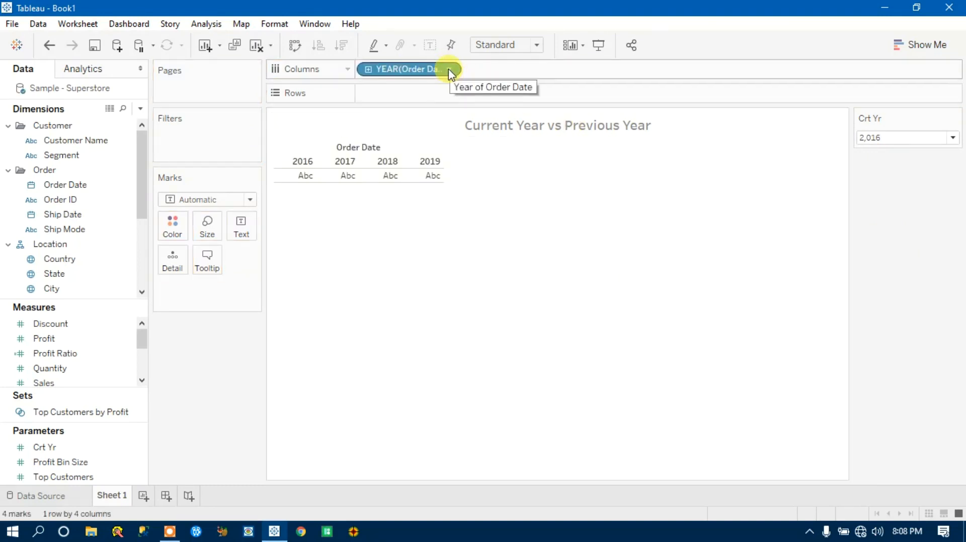
click(369, 69)
drag(405, 72, 453, 8)
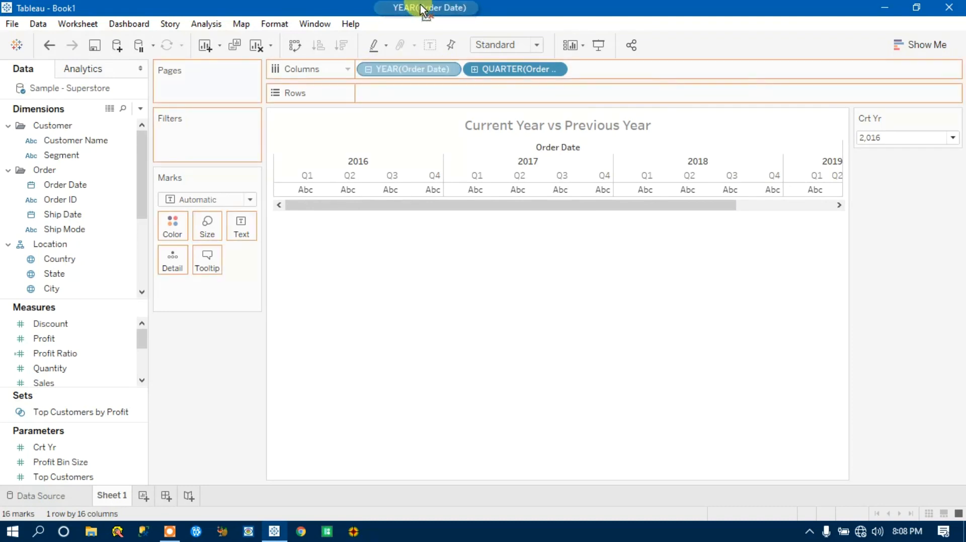
click(369, 69)
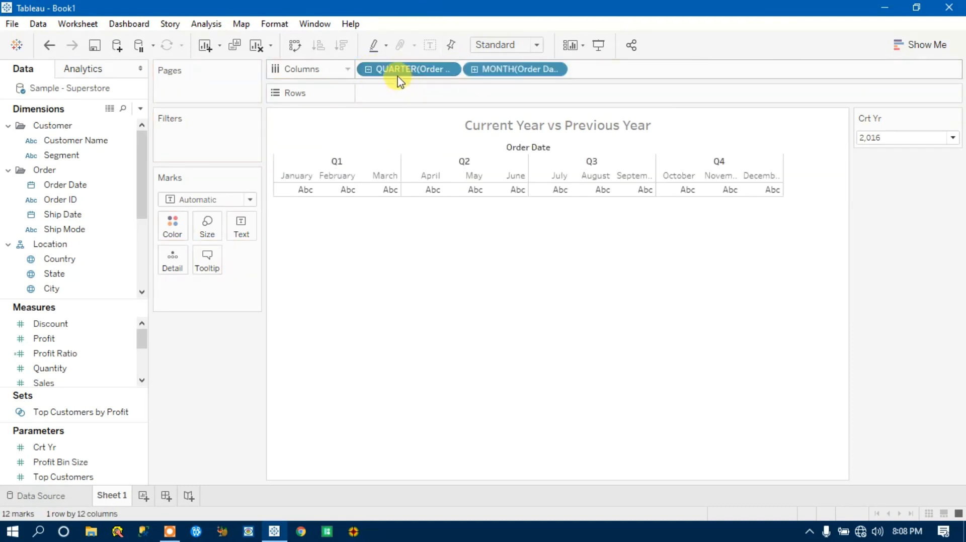
drag(407, 69, 461, 125)
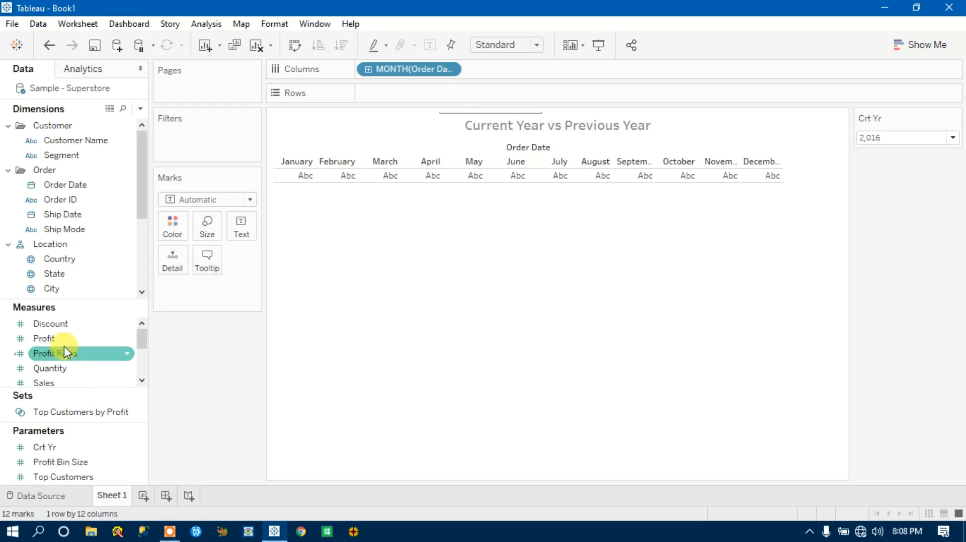
click(46, 338)
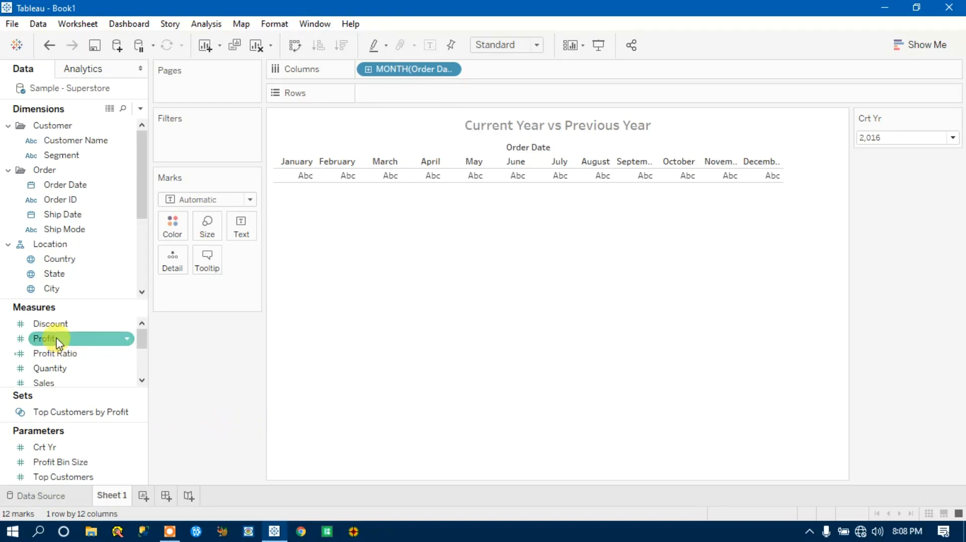
drag(54, 341, 396, 93)
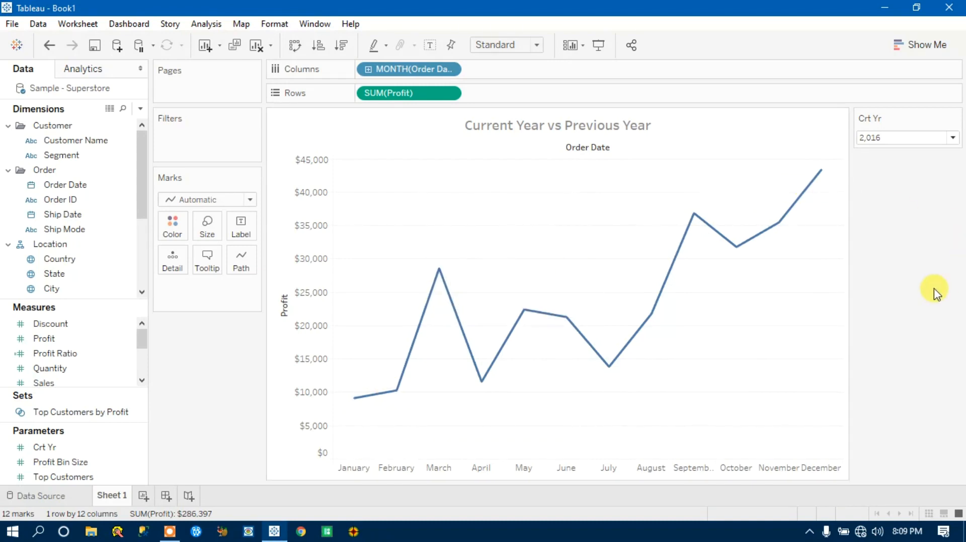
Step: Set the Crt Yr parameter to 2,018 and bring up the Data pane field options
click(905, 136)
click(868, 168)
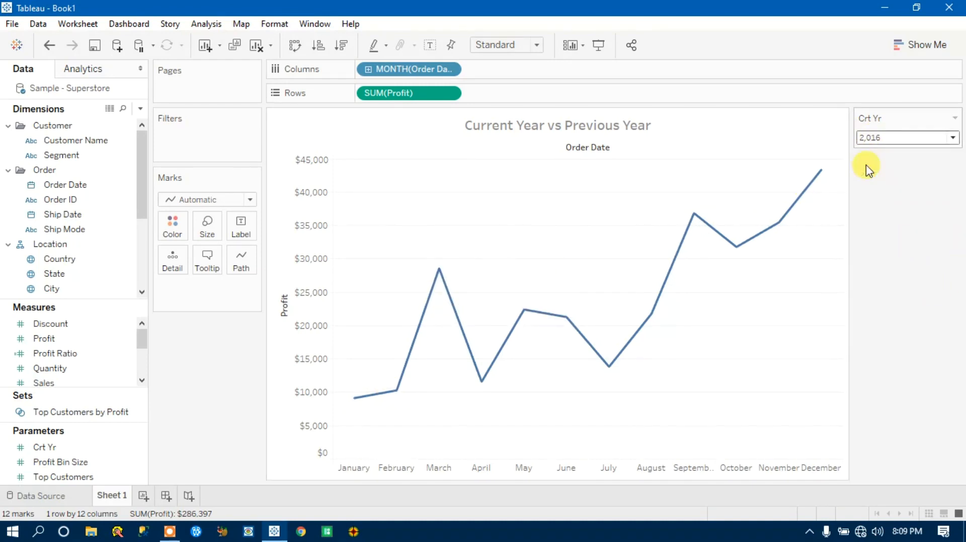
click(901, 137)
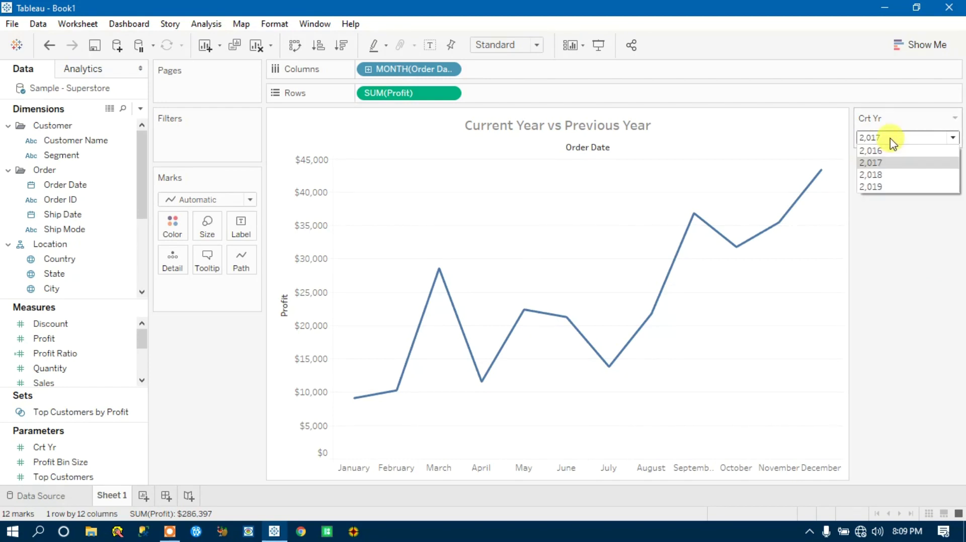
click(890, 175)
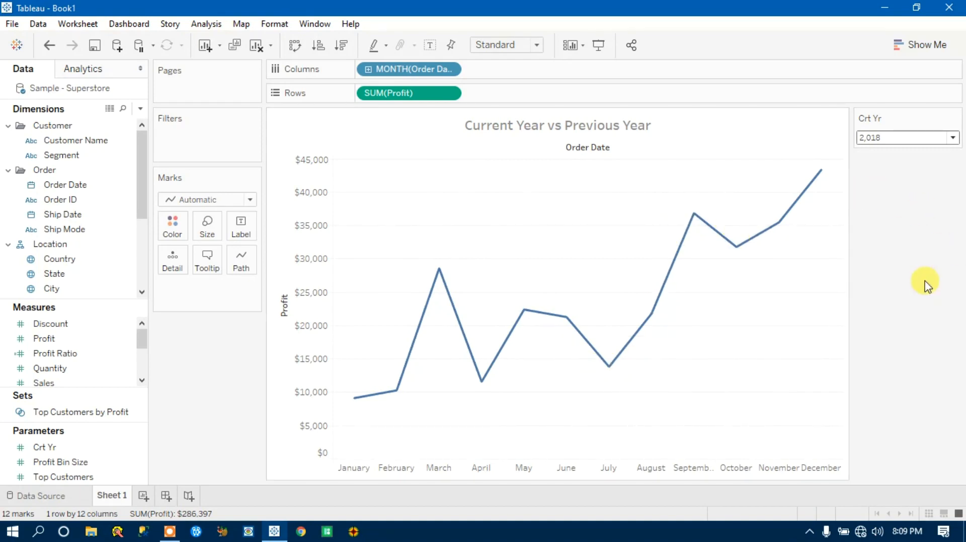
click(140, 109)
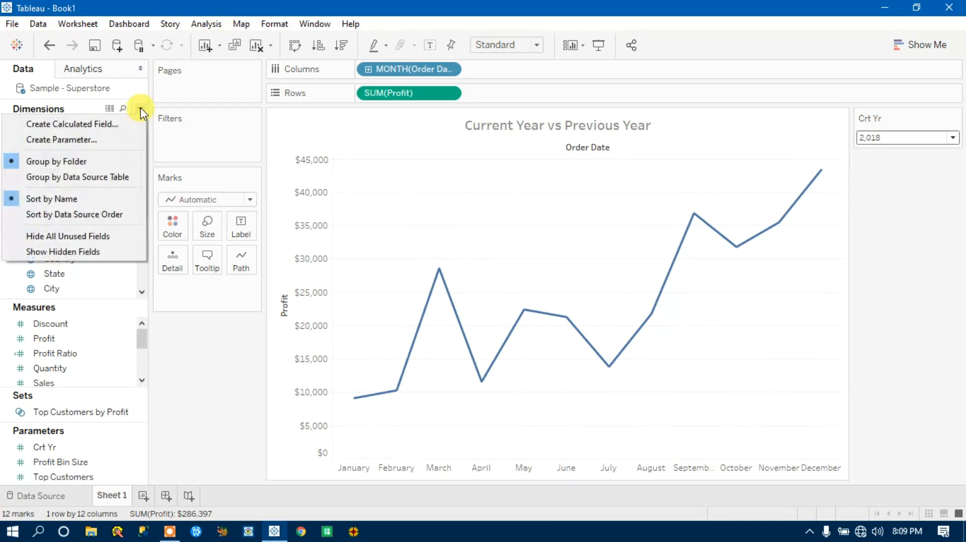
Step: Name a new calculated field Cal_Crt Yr Vs Prv yr and write IF [Crt Yr] = YEAR([Order Date]) THEN 'Crt Yr'
click(111, 127)
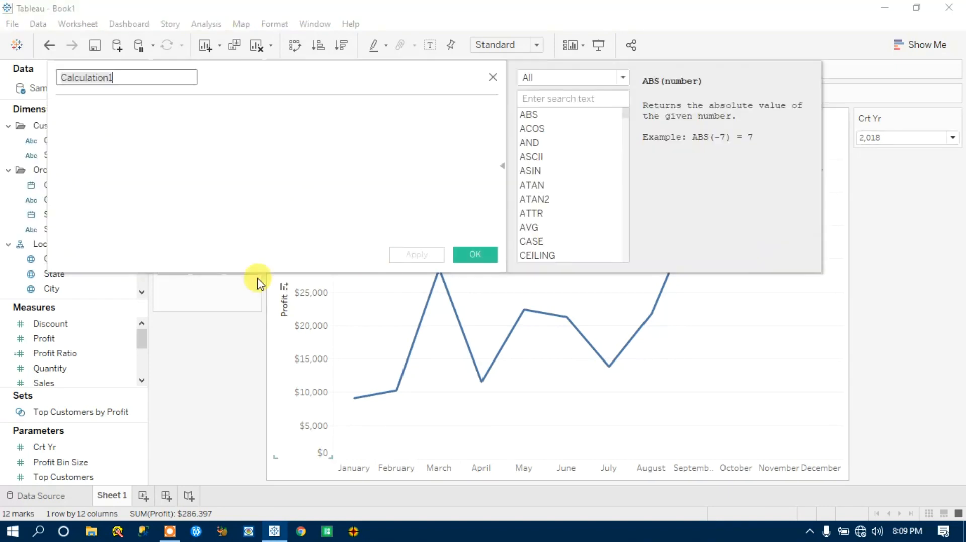
text(Cal)
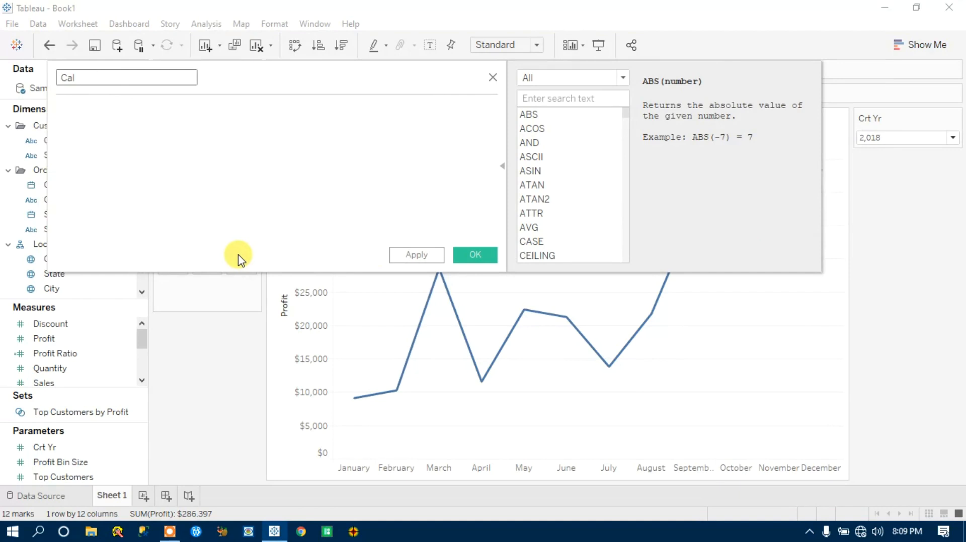
text(_C)
text(Yr)
text(VP)
text(rvY)
key(BackSpace)
text(yr)
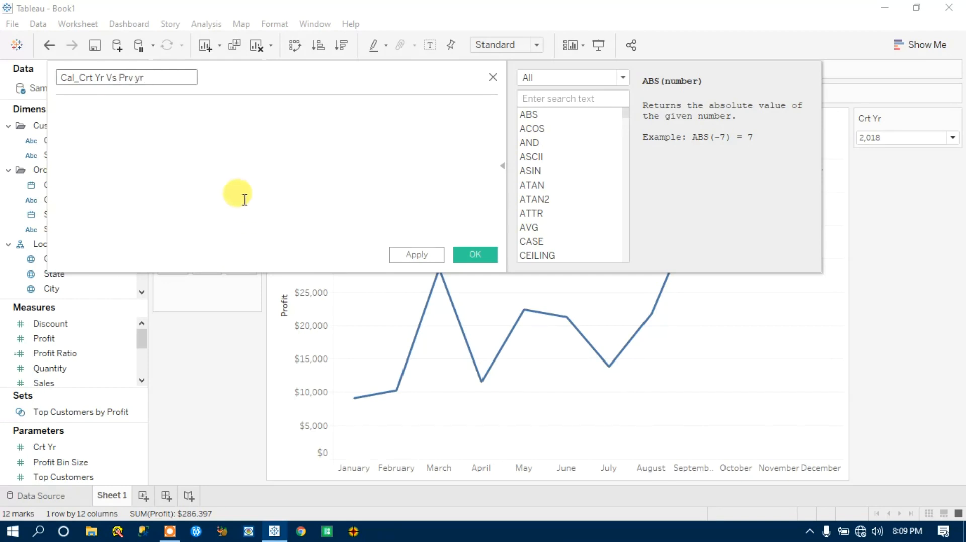
click(158, 122)
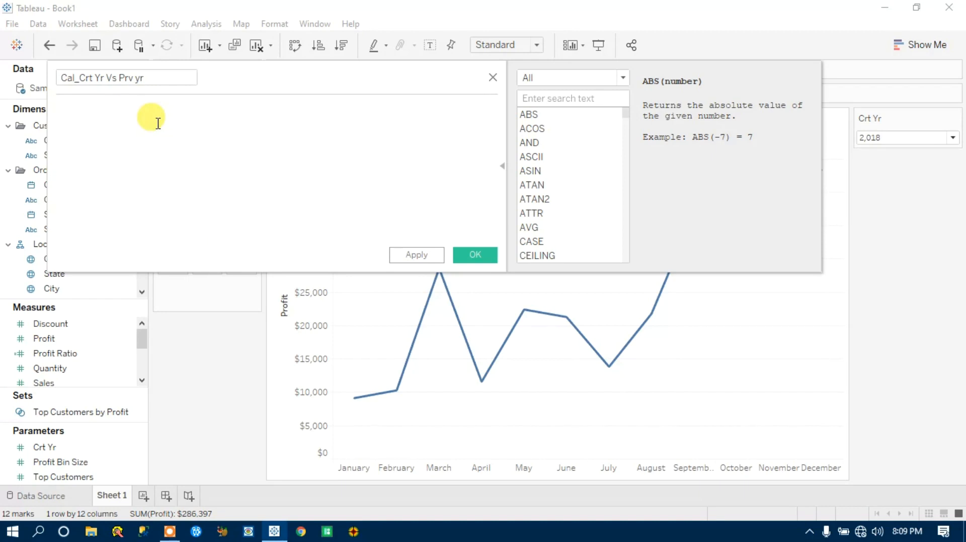
text(if )
text(crt)
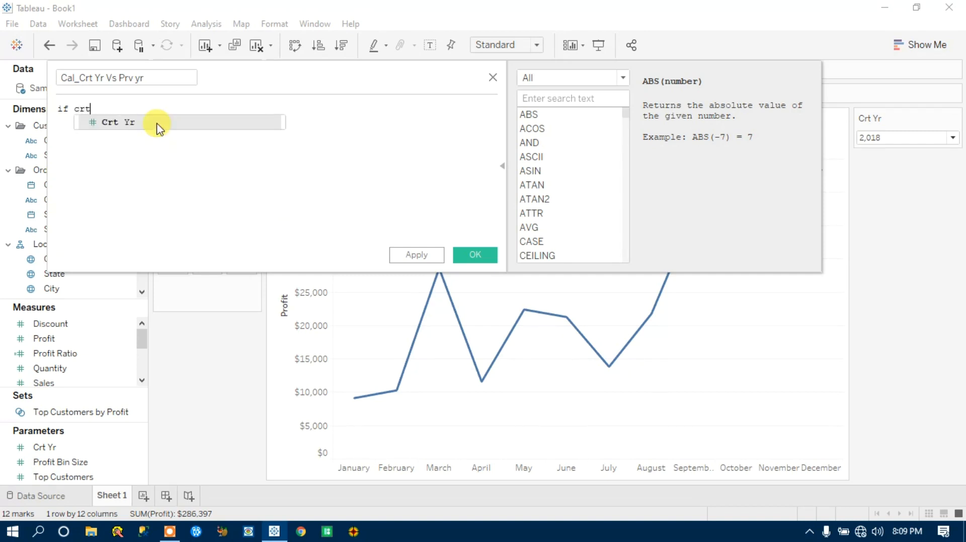
key(Return)
text(= ye)
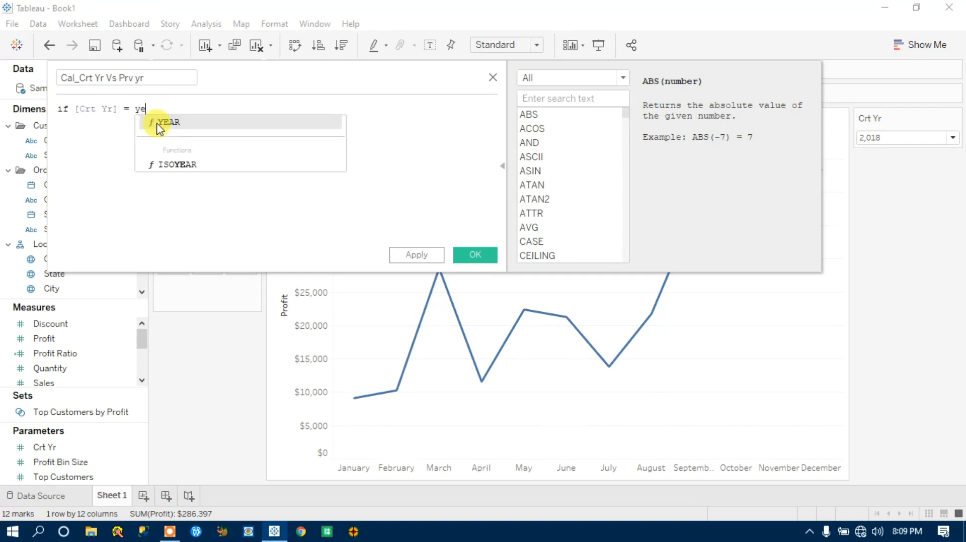
key(Return)
text(ord)
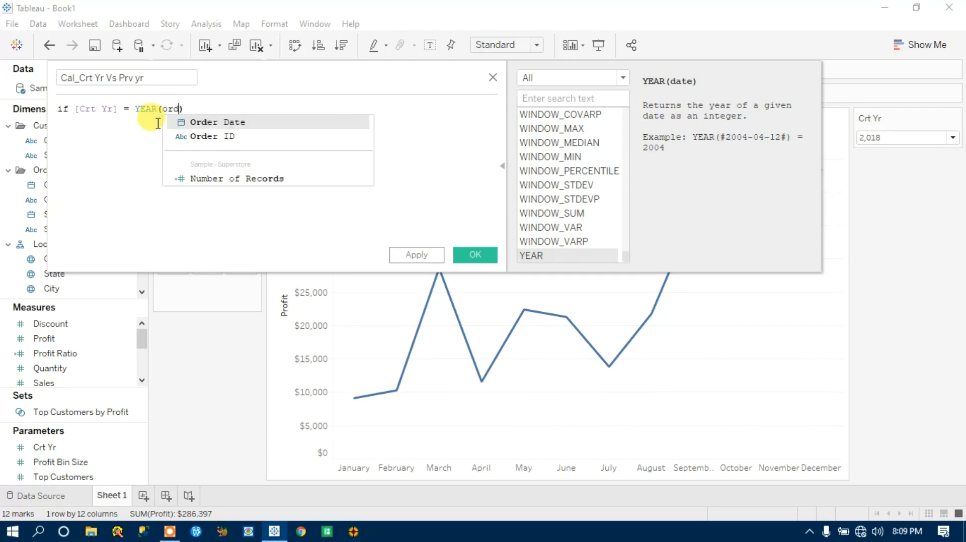
text(e)
key(Return)
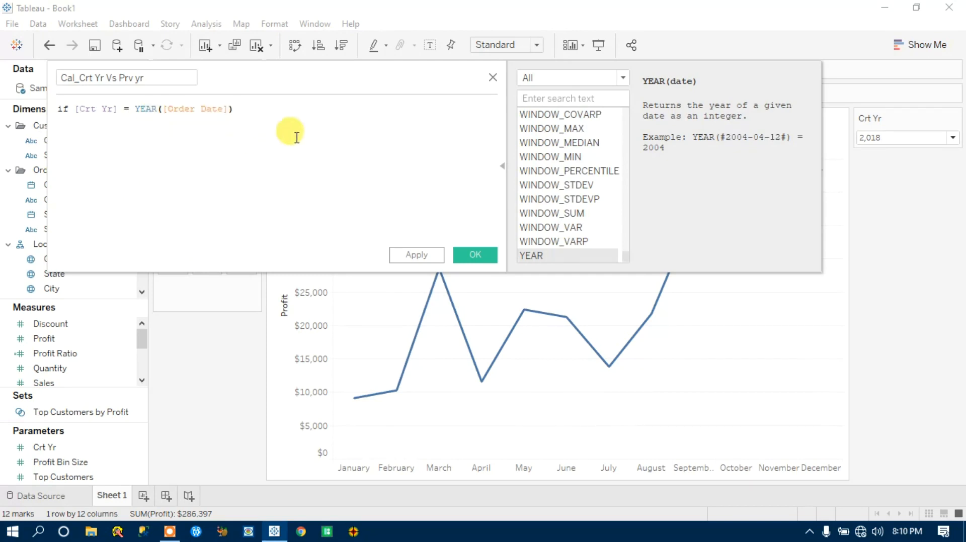
key(End)
drag(241, 83, 407, 78)
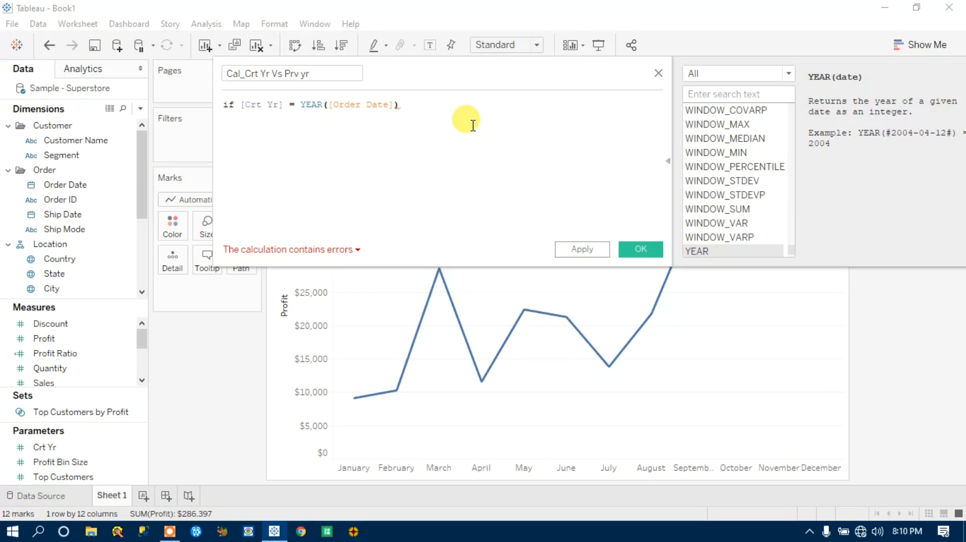
text( THEN ')
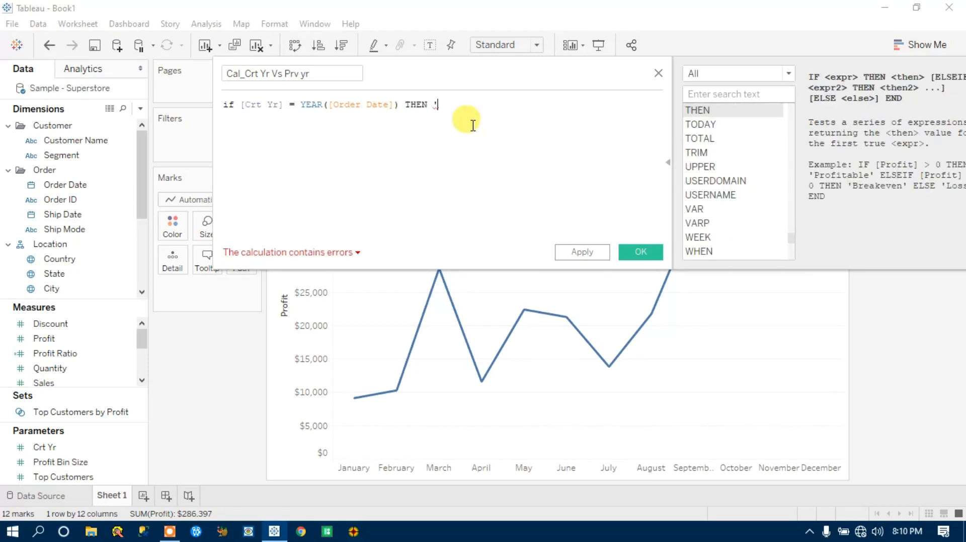
text(Crt Yr)
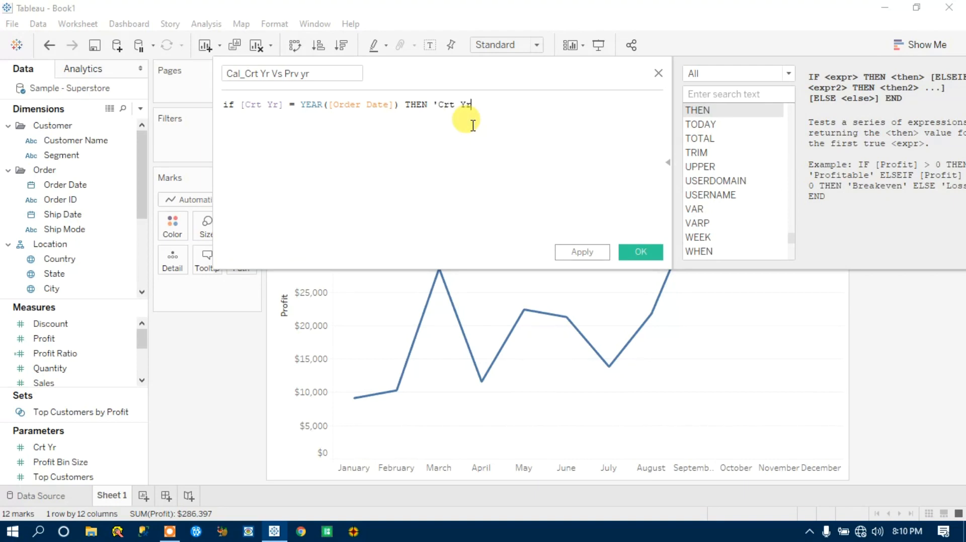
text(')
Step: Add ELSEIF [Crt Yr]-1 = YEAR([Order Date]) THEN 'Prv Yr' on the second line
key(Return)
text(el)
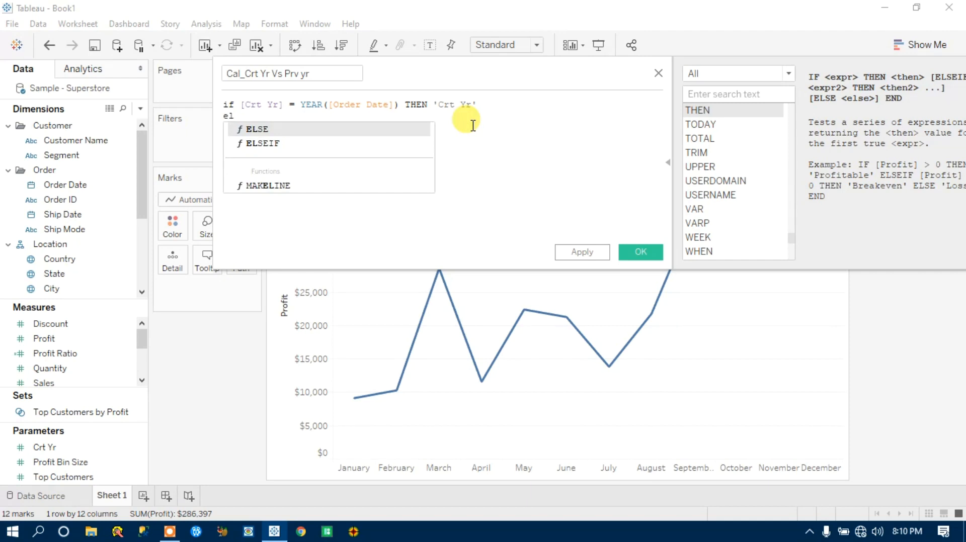
key(Down)
key(Return)
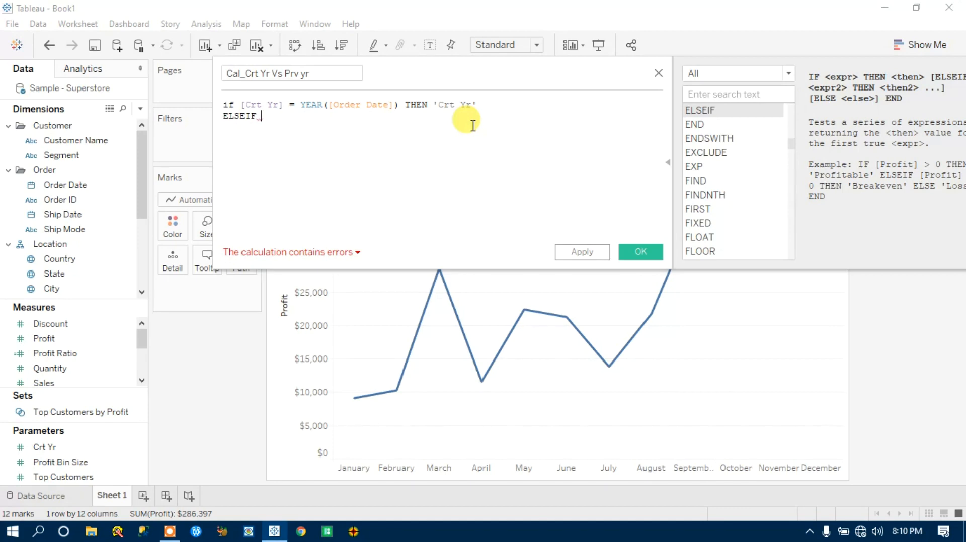
text(crt)
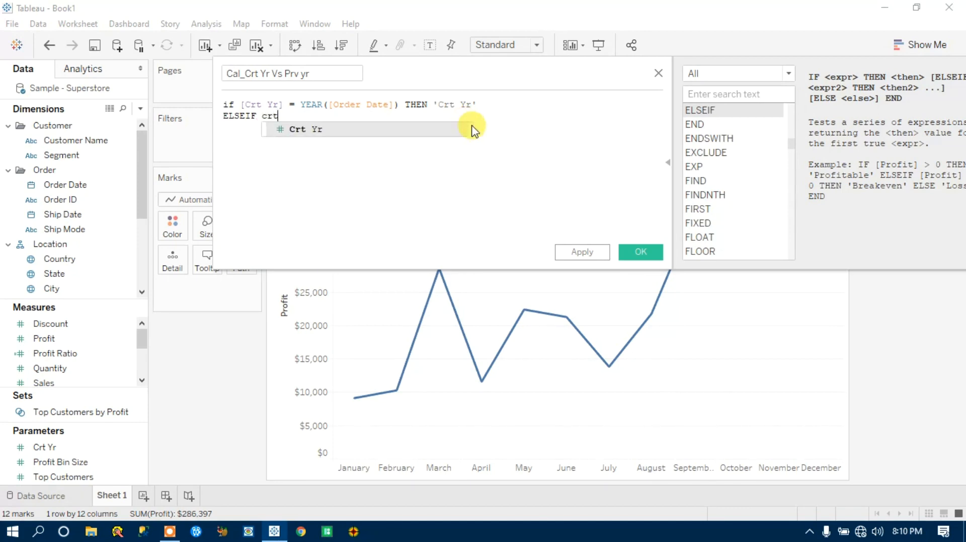
key(Return)
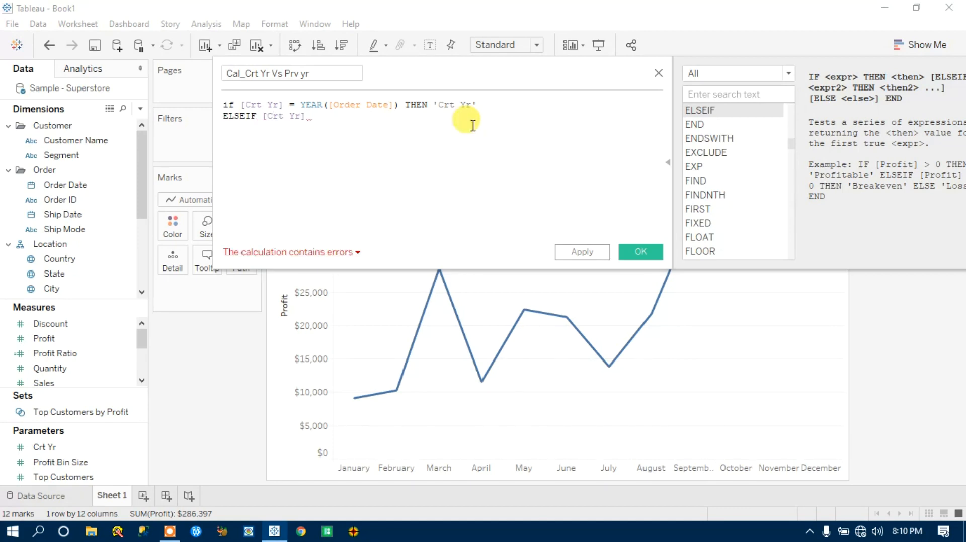
text(-1)
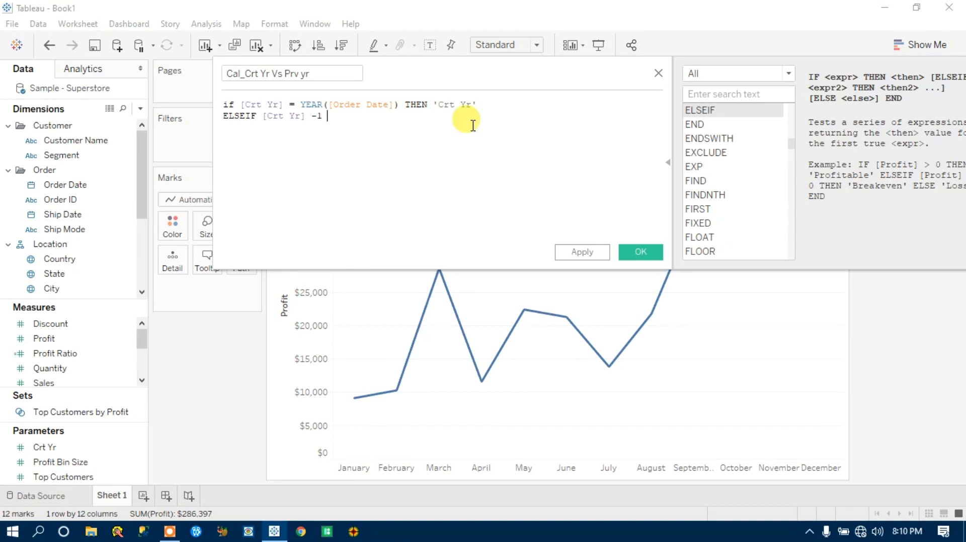
text( = )
text(ye)
key(Return)
text(o)
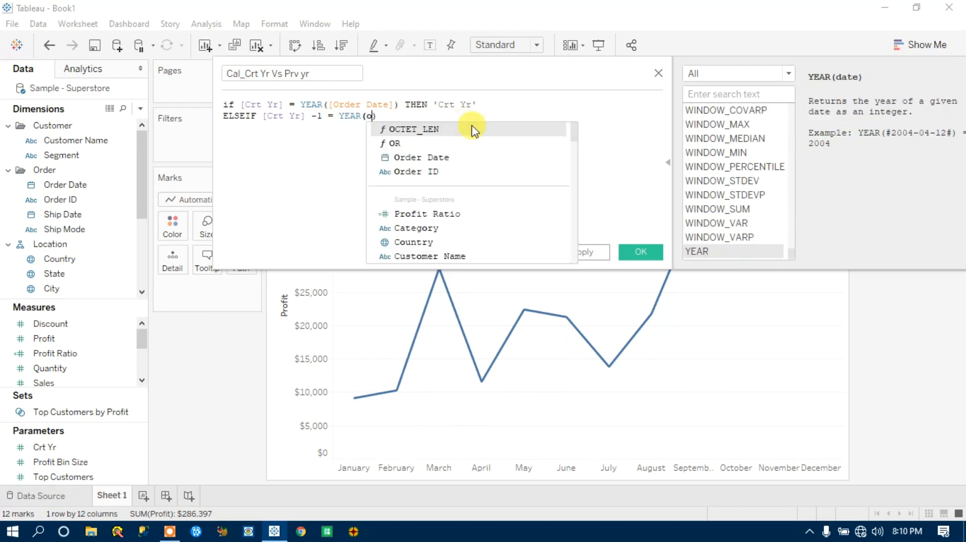
text(rf)
key(BackSpace)
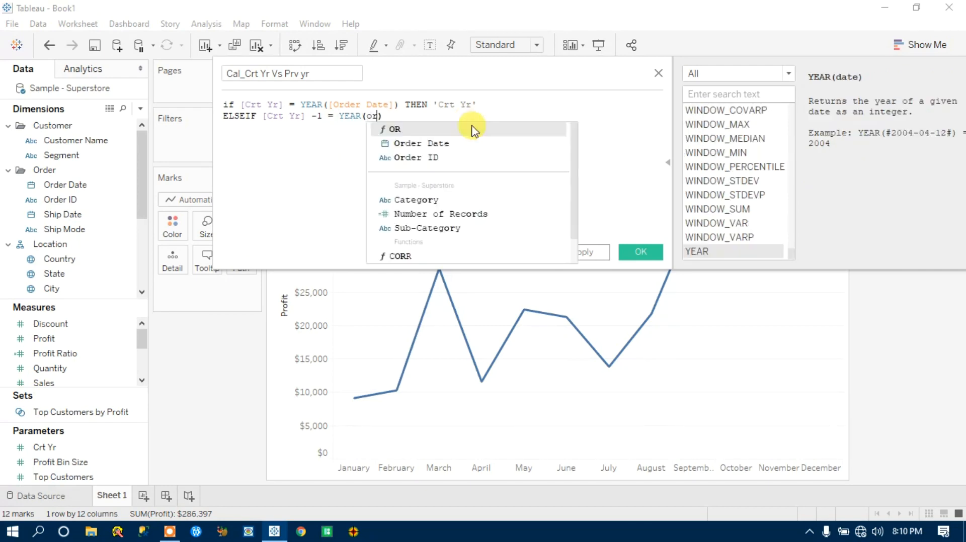
text(d)
key(Return)
text(th)
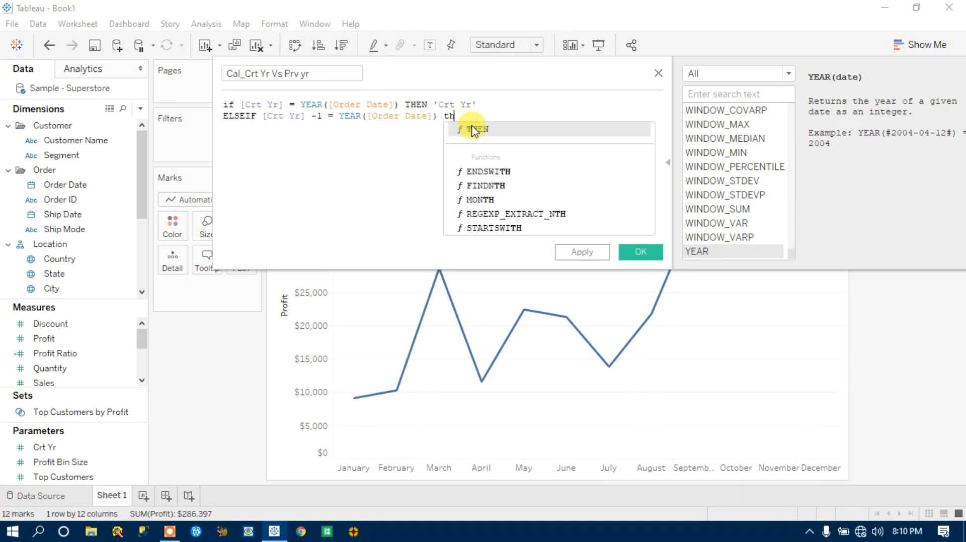
text(enP)
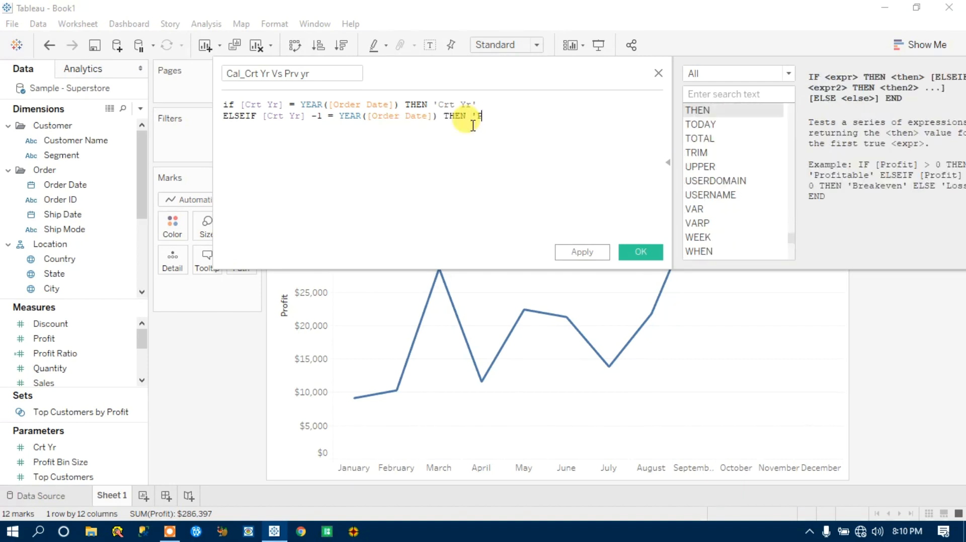
text(re)
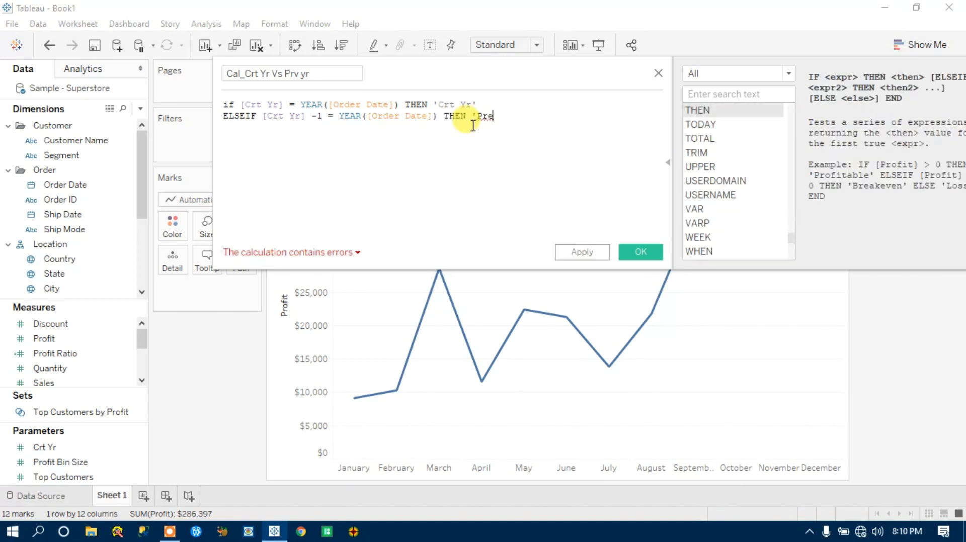
key(BackSpace)
text(v Yr)
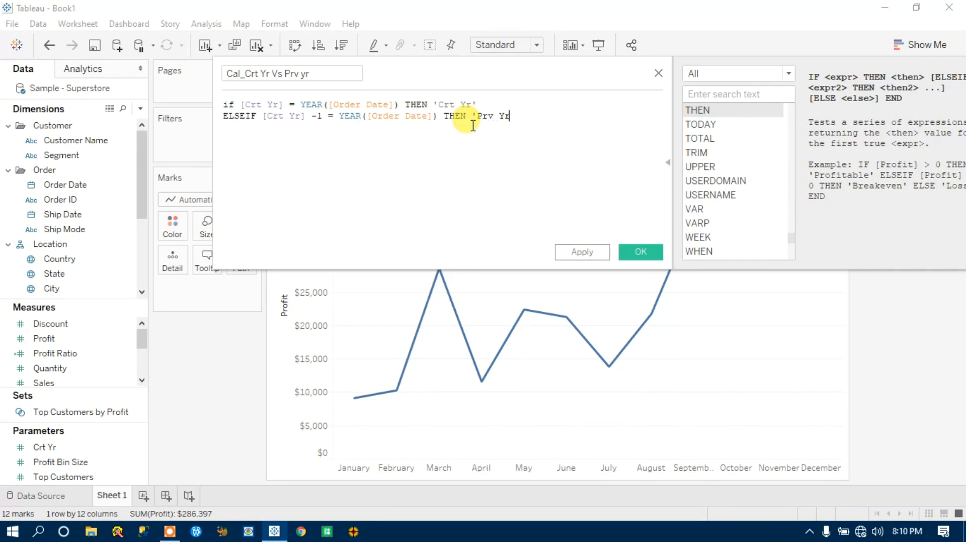
text(')
Step: Close the formula with ELSE 'No Data' and END, leaving it valid
key(Return)
text(els)
key(Return)
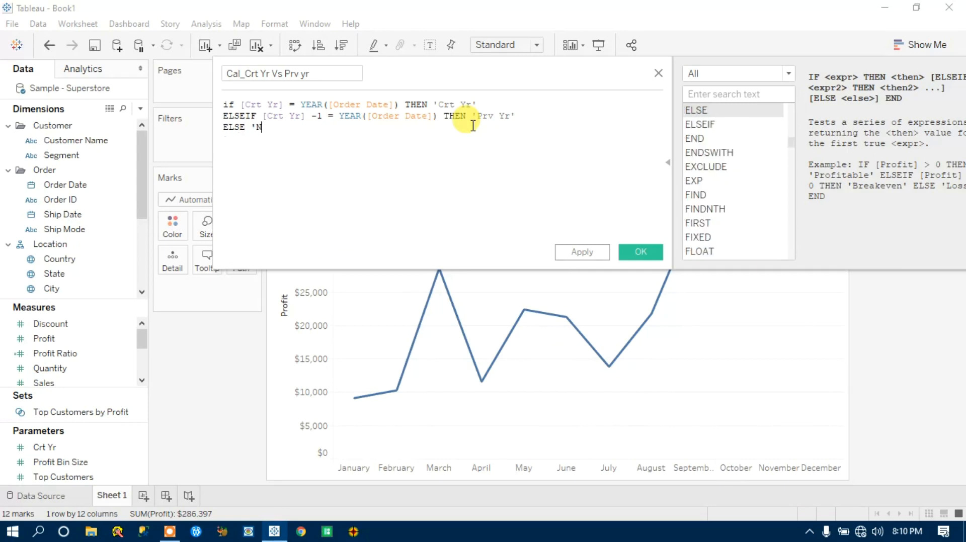
text(Data')
key(Return)
text(End)
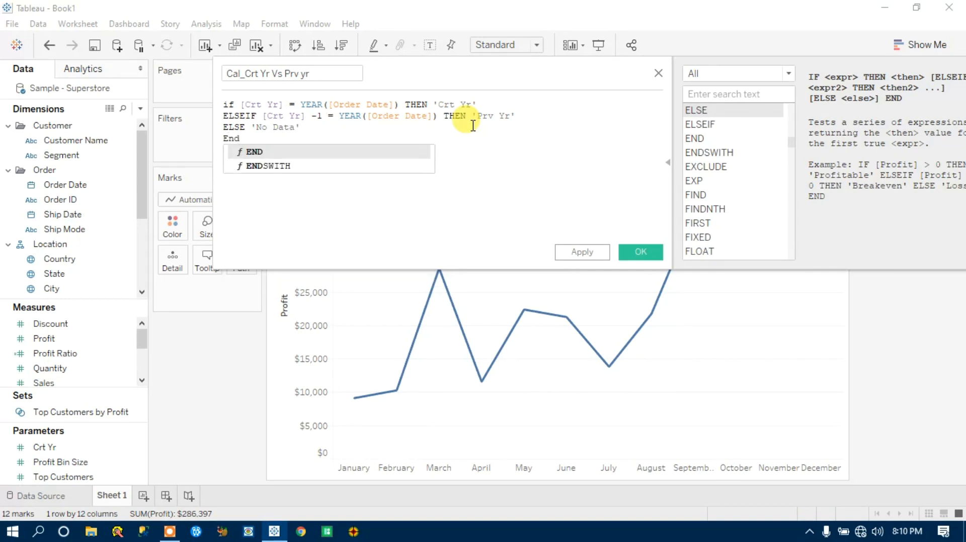
key(Return)
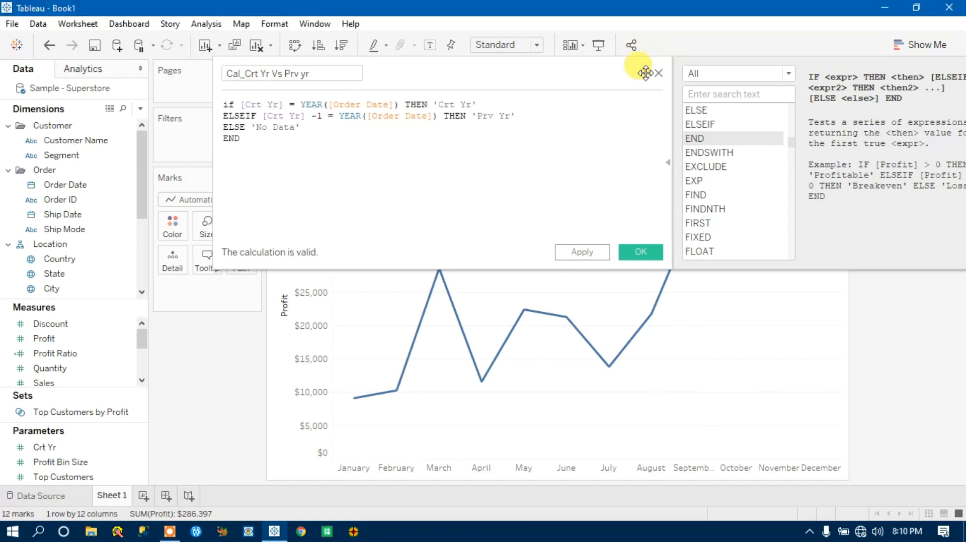
drag(645, 73, 472, 142)
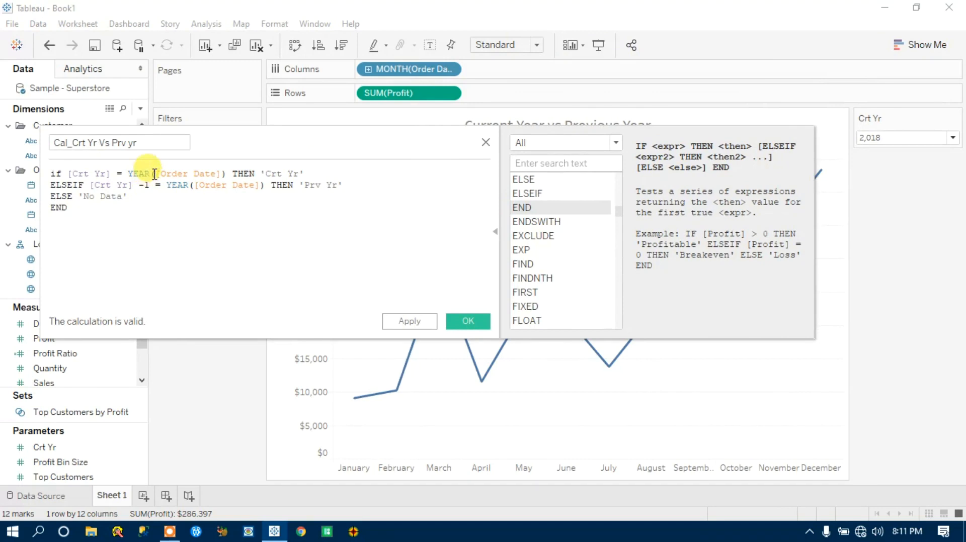
Step: Review the Crt Yr parameter (2,018) and the Order Date references alongside the formula
click(83, 173)
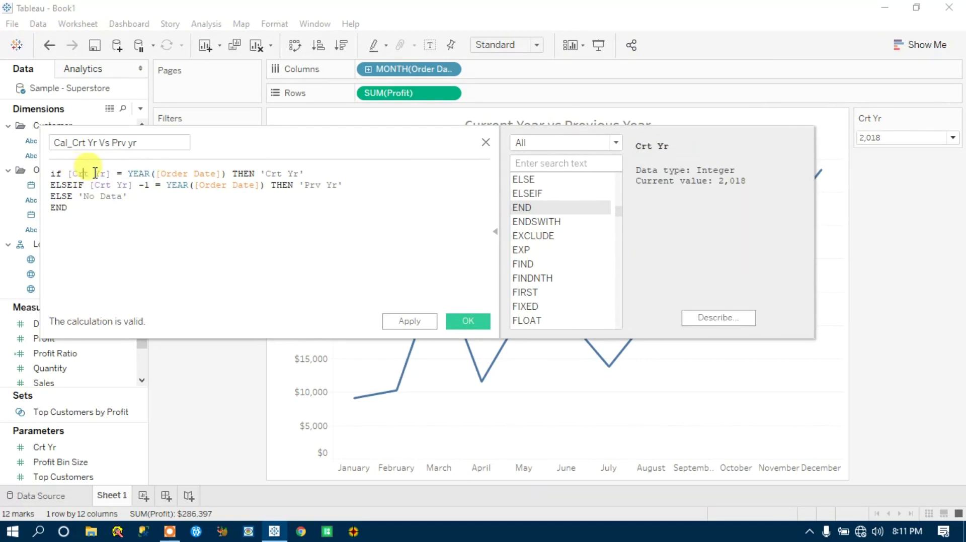
click(887, 140)
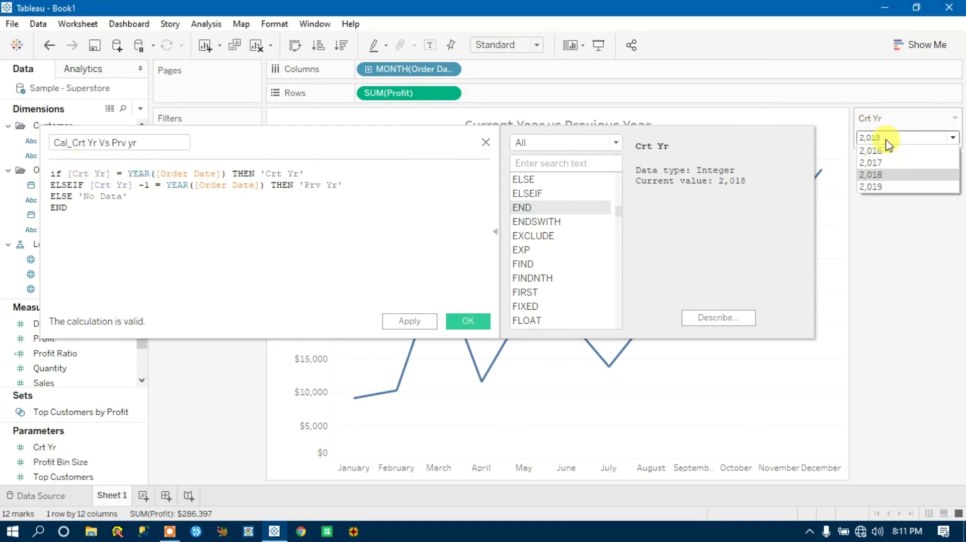
click(876, 175)
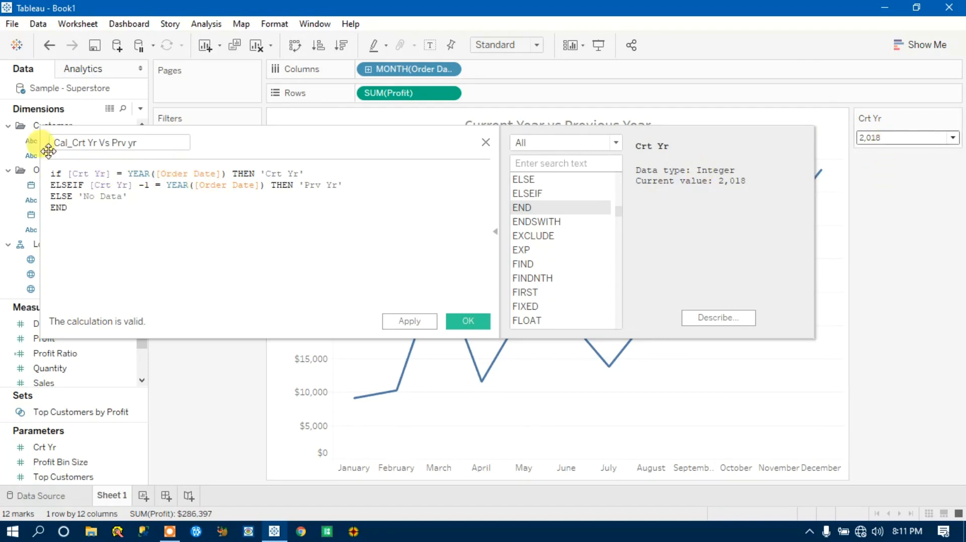
drag(215, 140, 319, 160)
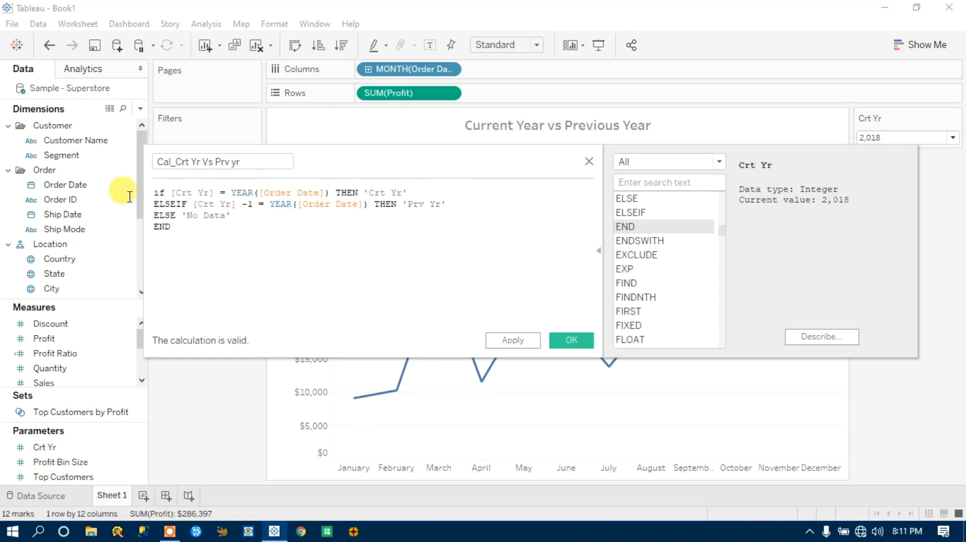
click(185, 193)
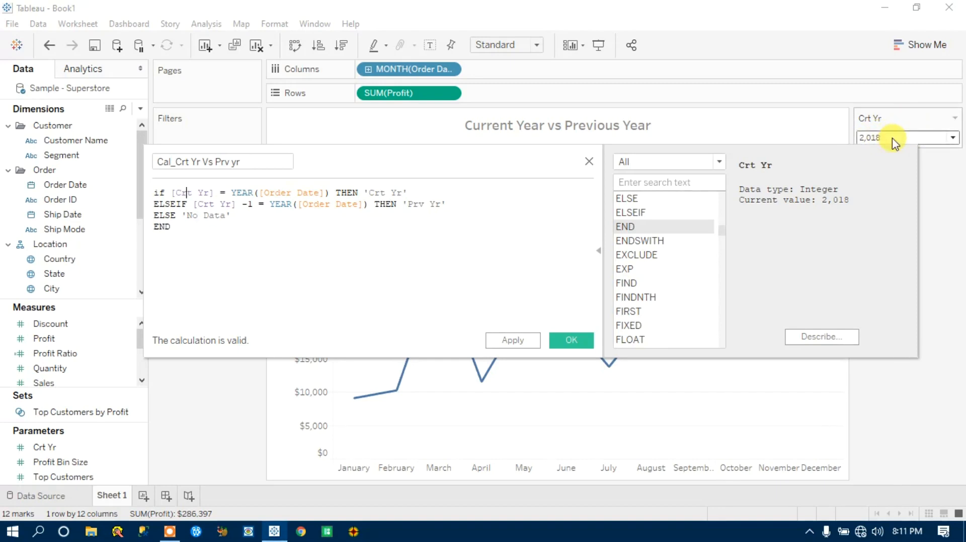
click(65, 185)
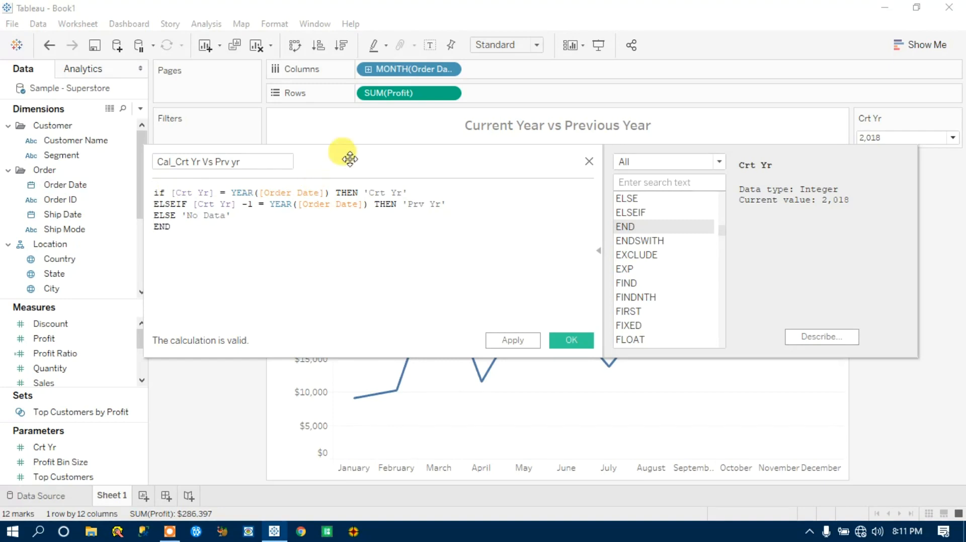
drag(386, 155, 301, 192)
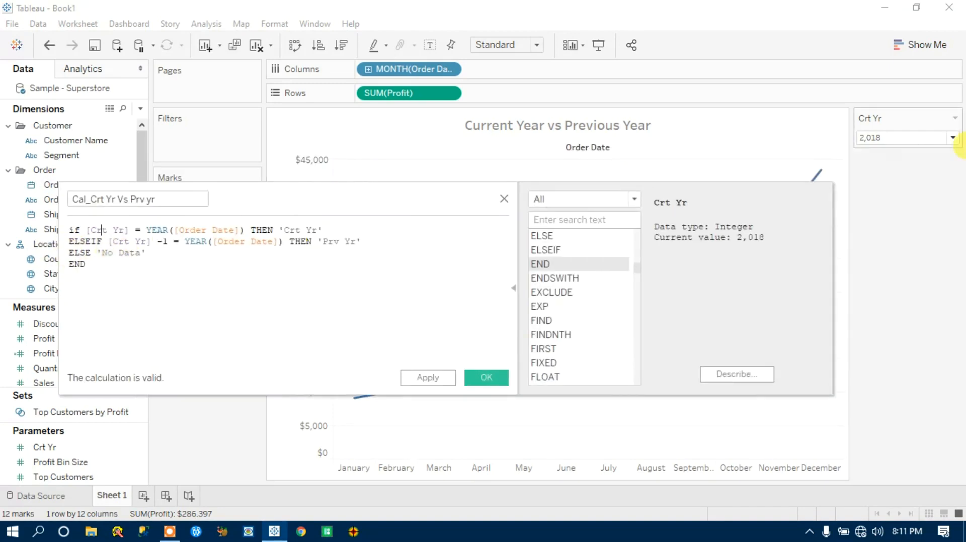
click(952, 138)
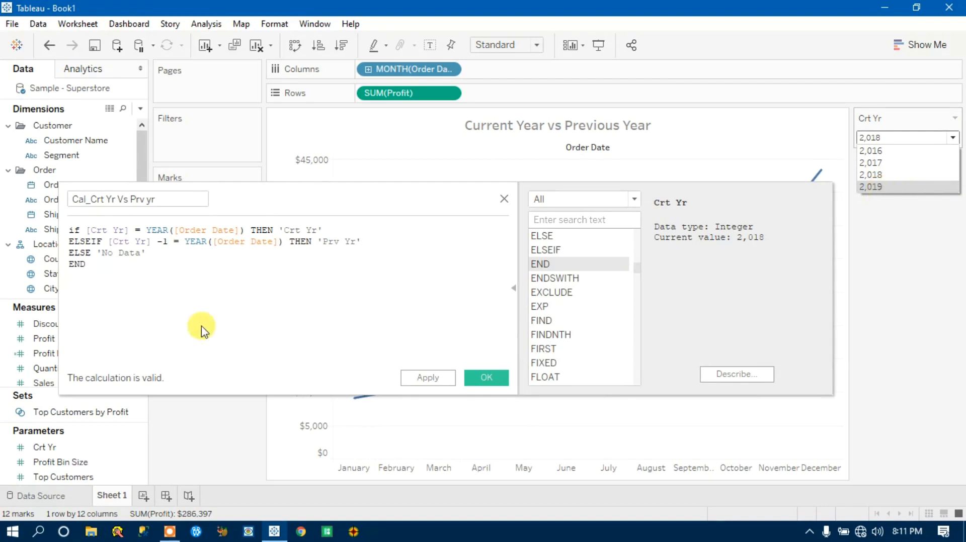
click(141, 277)
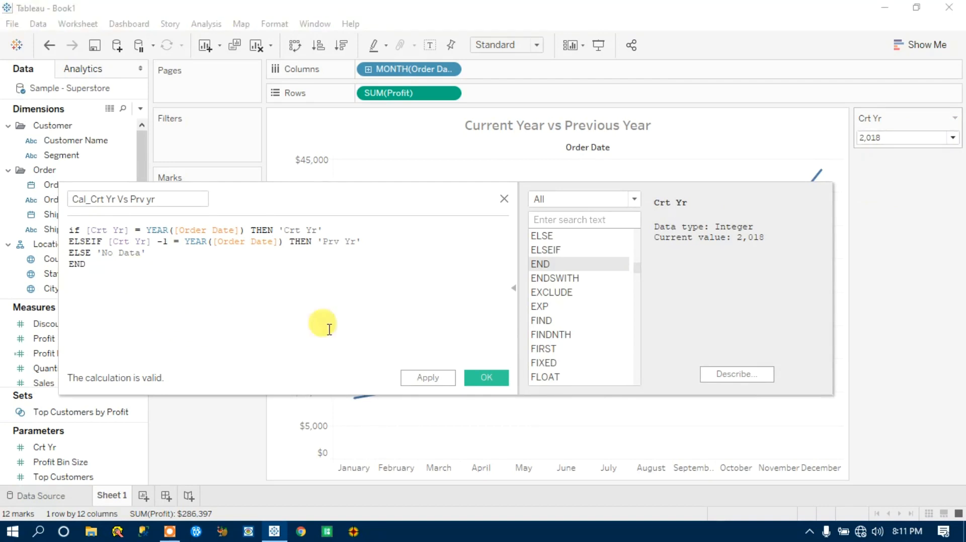
Step: Apply the calculation to create the new dimension and close the editor
click(428, 379)
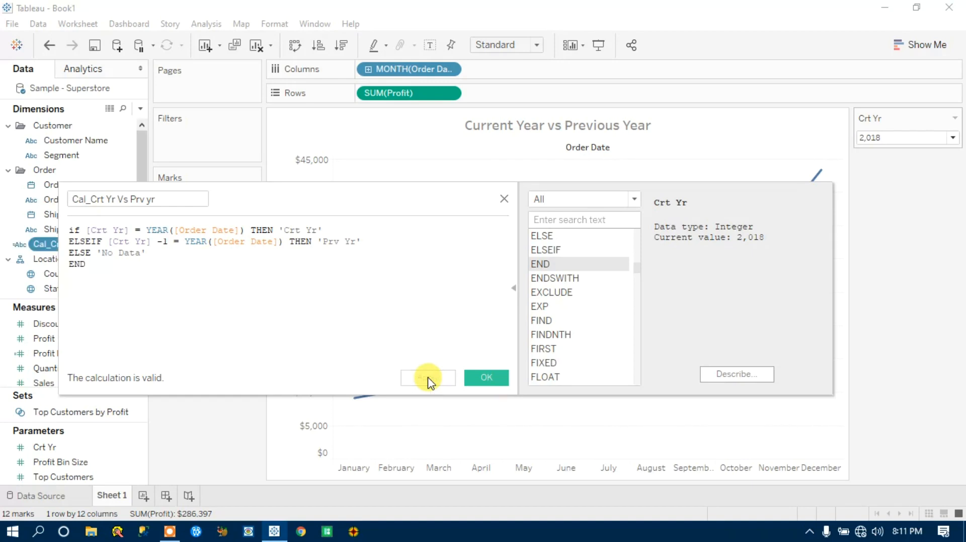
click(486, 378)
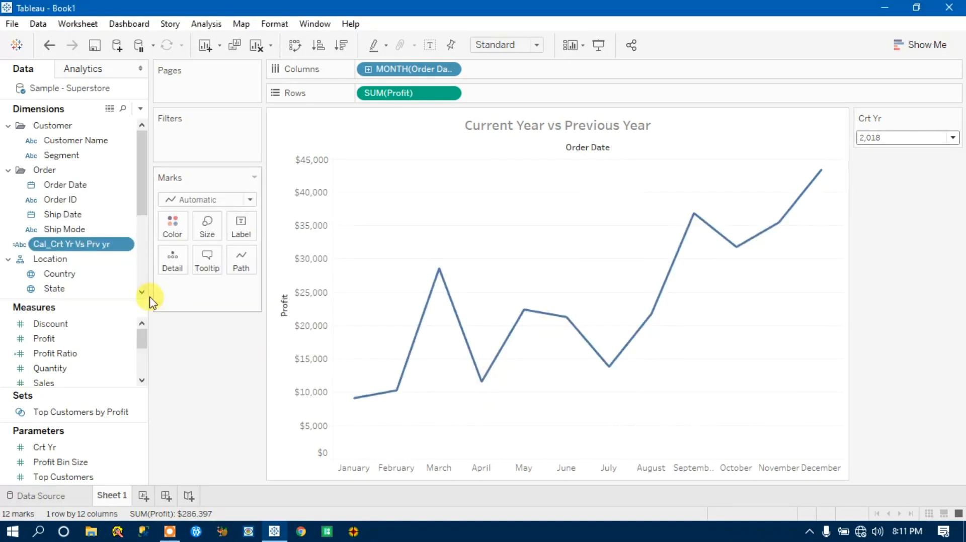
Step: Filter on Cal_Crt Yr Vs Prv yr keeping only Crt Yr and Prv Yr
drag(71, 244, 192, 129)
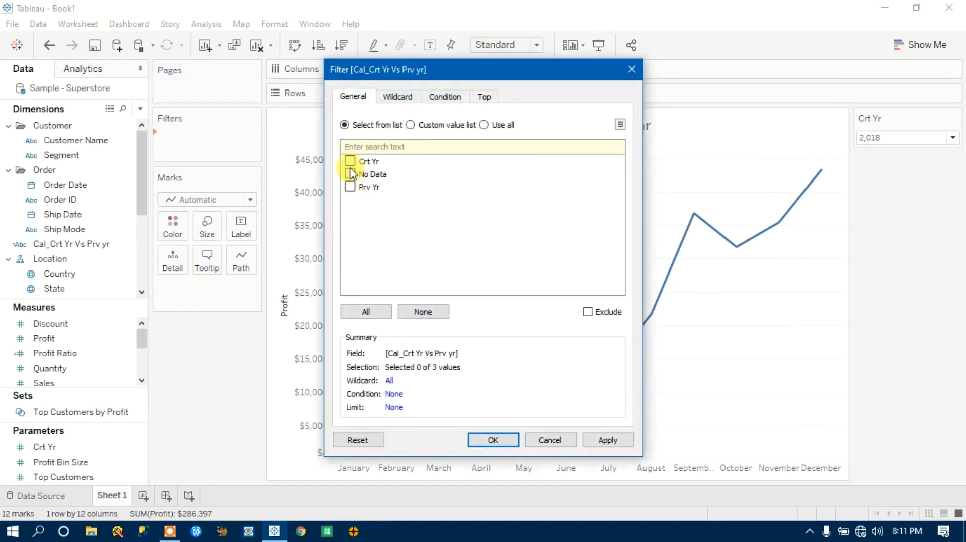
click(350, 161)
click(350, 186)
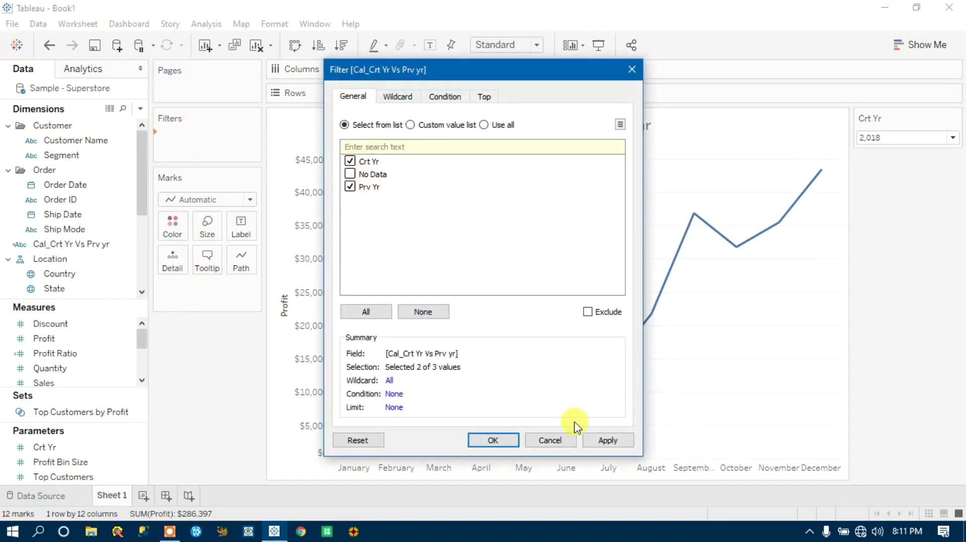
click(608, 440)
click(491, 440)
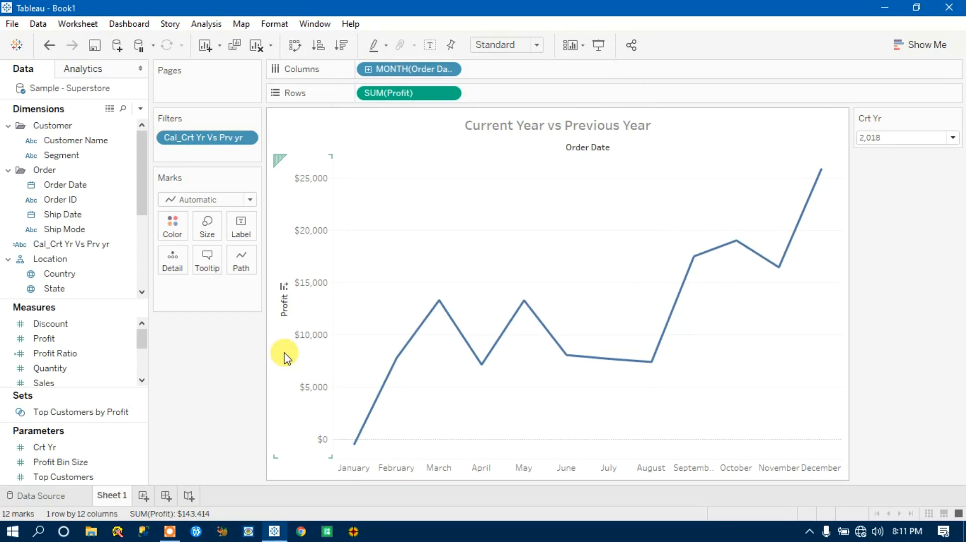
Step: Colour the profit line by Cal_Crt Yr Vs Prv yr and set Crt Yr to 2,019
click(56, 244)
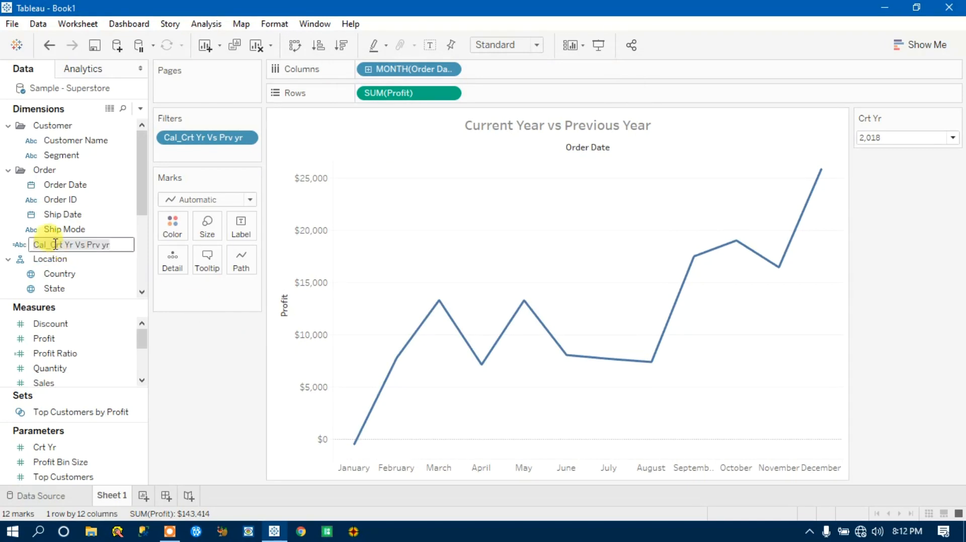
drag(71, 244, 175, 226)
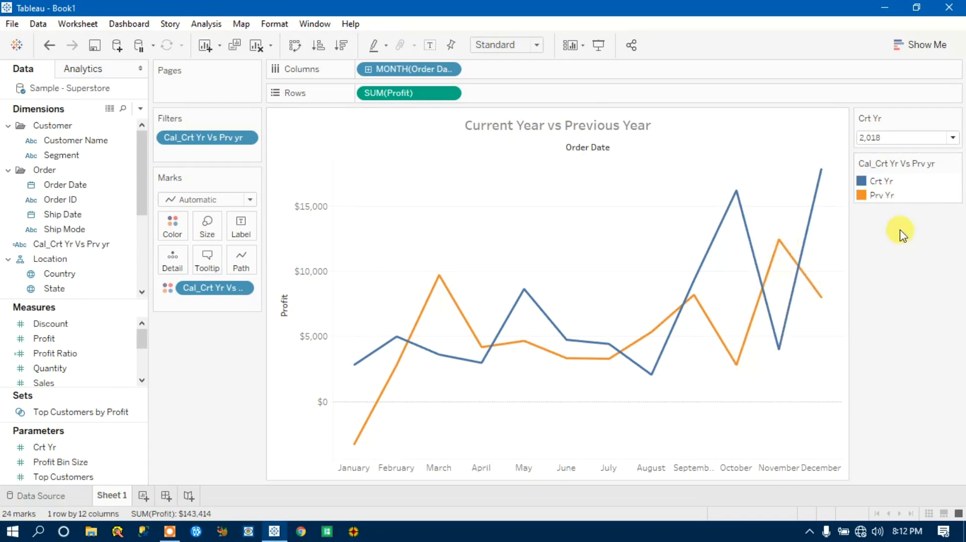
click(905, 137)
click(875, 187)
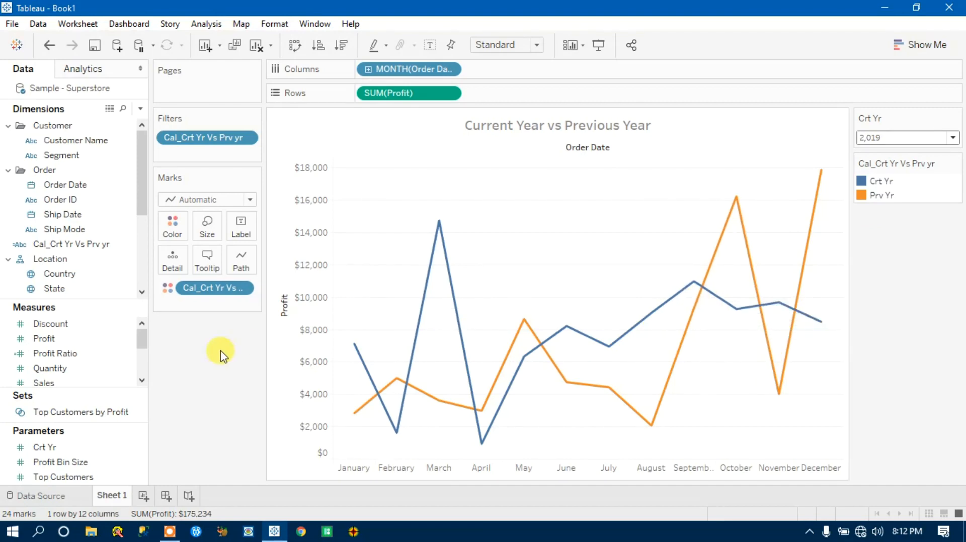
Step: Replace the SUM(Profit) line labels with Order Date year labels
click(43, 339)
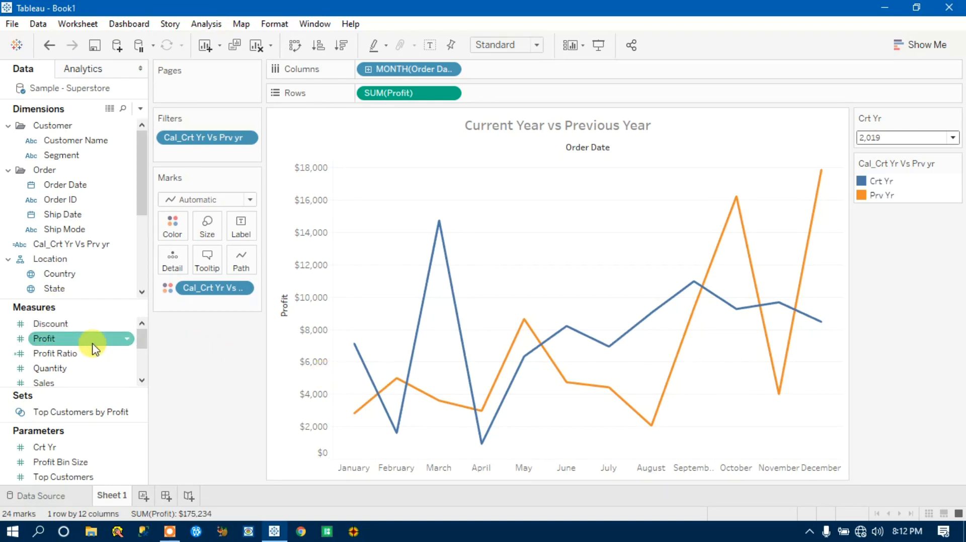
click(68, 245)
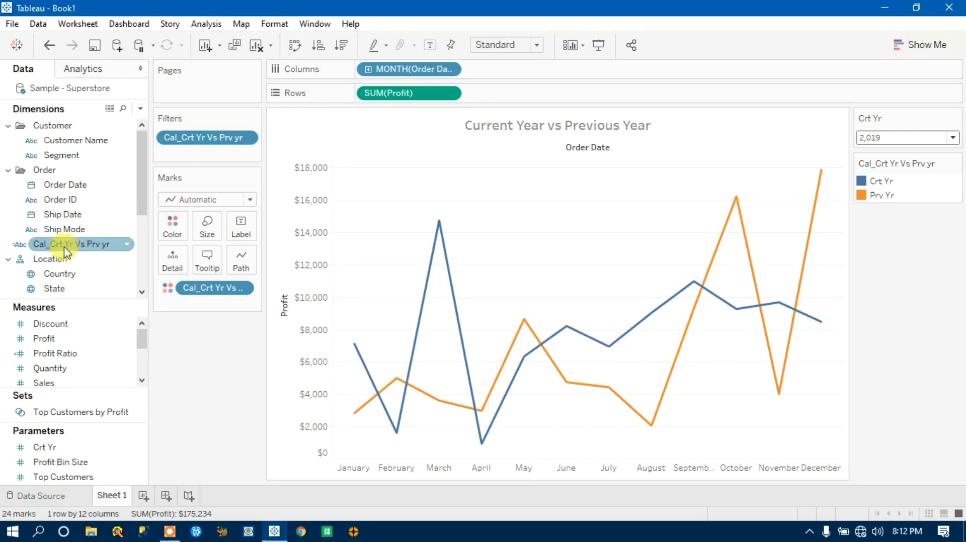
drag(43, 339, 239, 228)
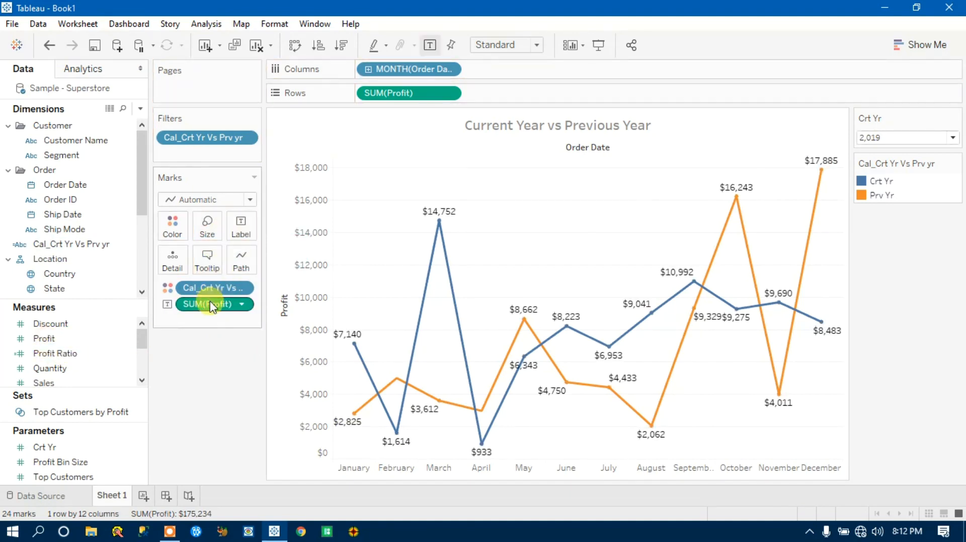
drag(210, 304, 211, 374)
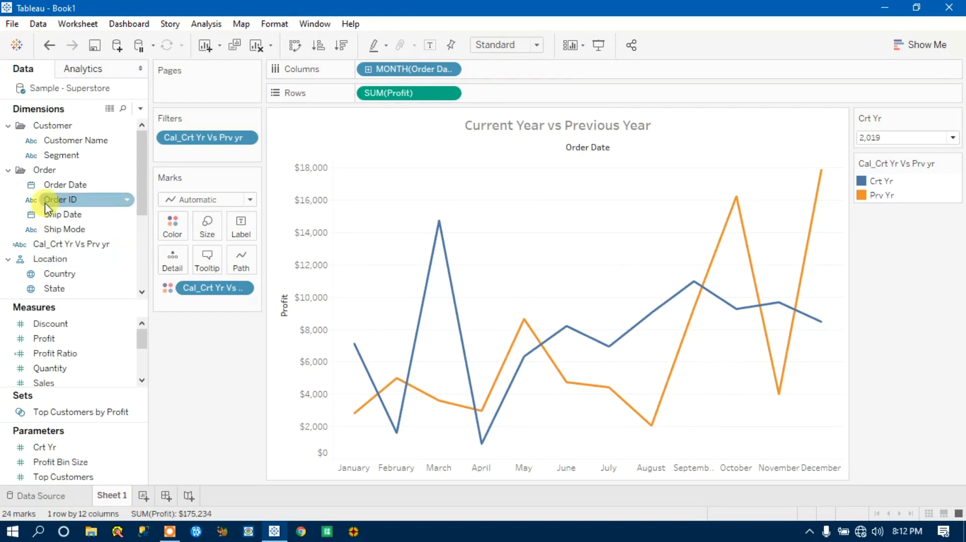
mouse_move(65, 185)
mouse_down()
mouse_move(249, 232)
mouse_move(239, 228)
mouse_up()
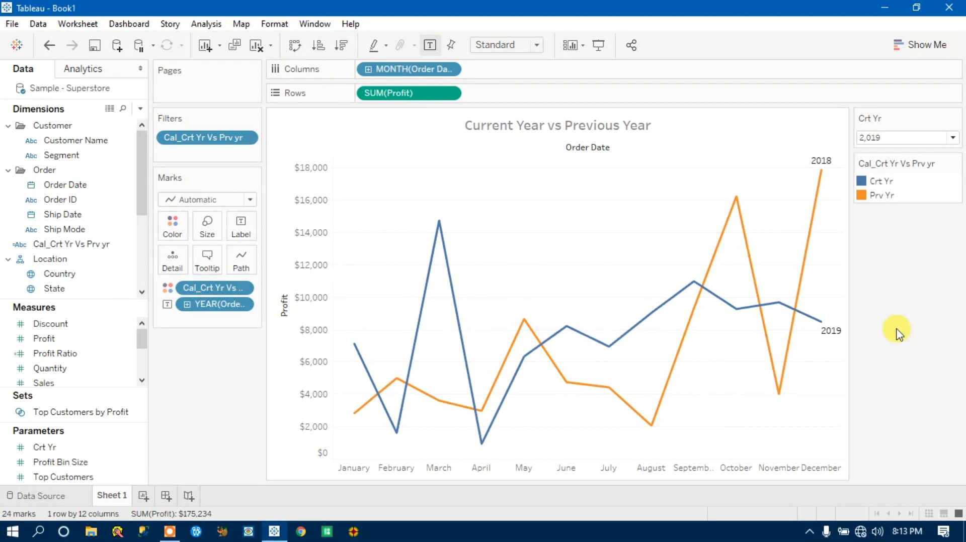
Step: Add Profit to the labels so line ends show 2018 $17,885 and 2019 $8,483
click(54, 353)
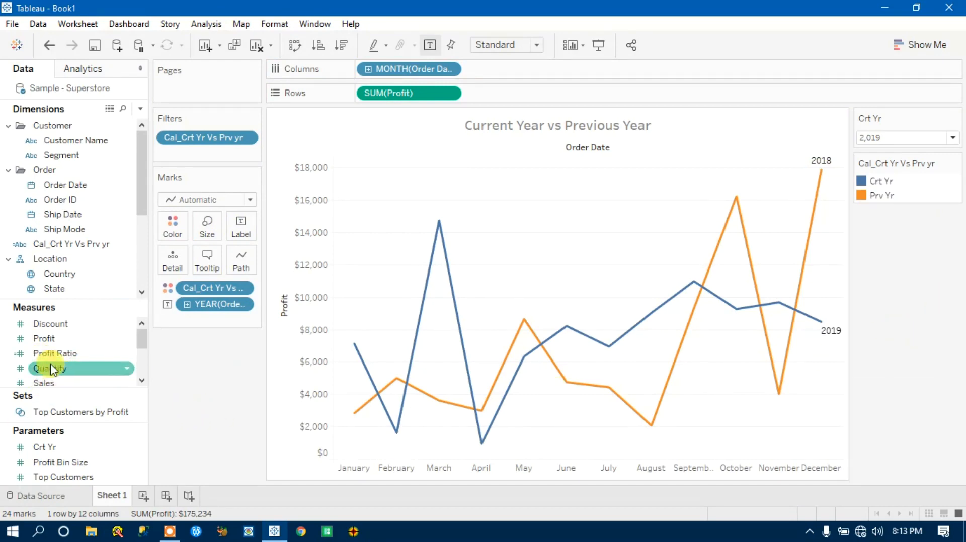
drag(44, 338, 240, 226)
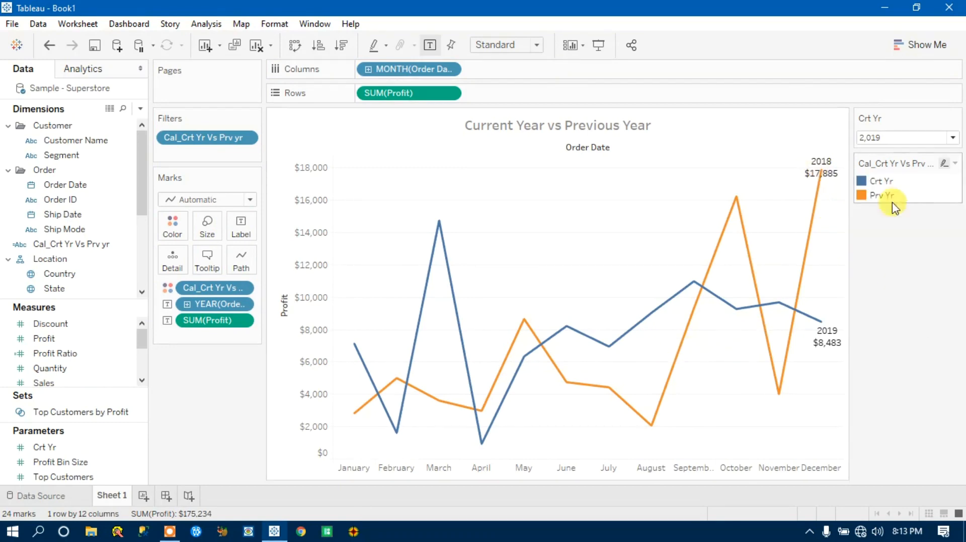
Step: Give Crt Yr a darker blue from the CottonNCool palette via Edit Colors
right_click(822, 170)
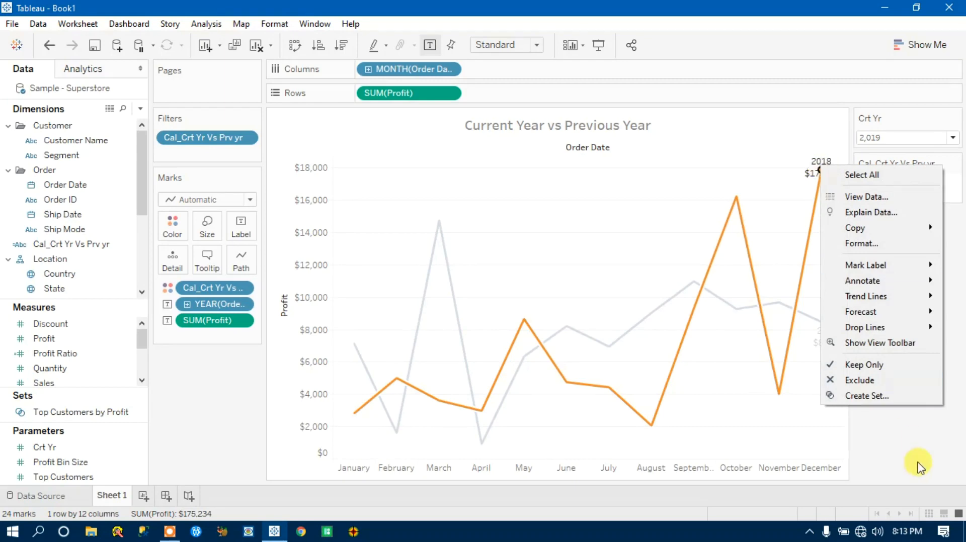
click(886, 450)
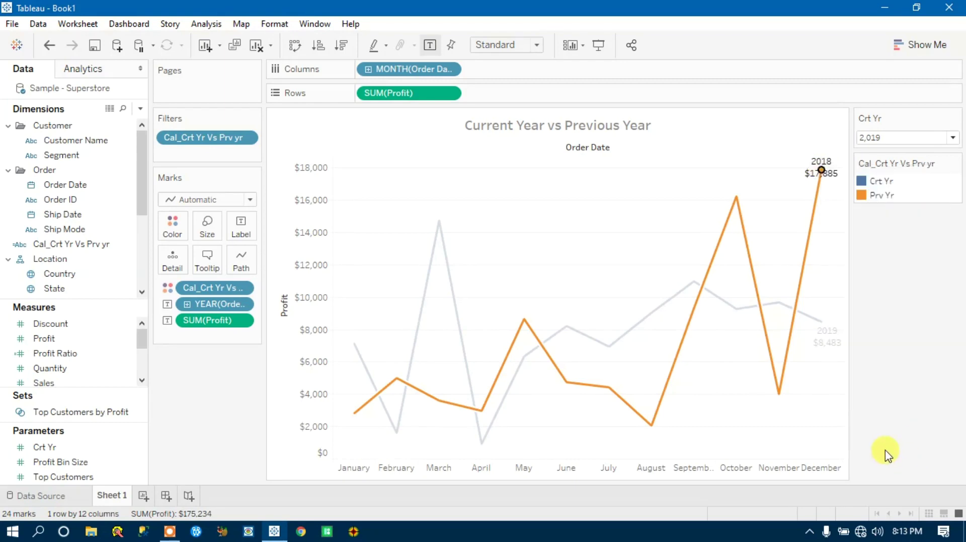
double_click(877, 184)
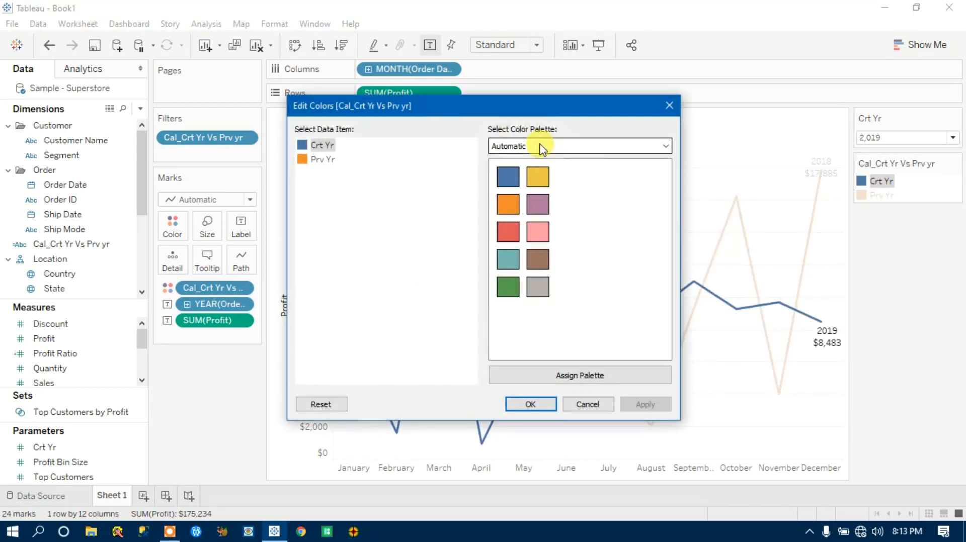
click(541, 148)
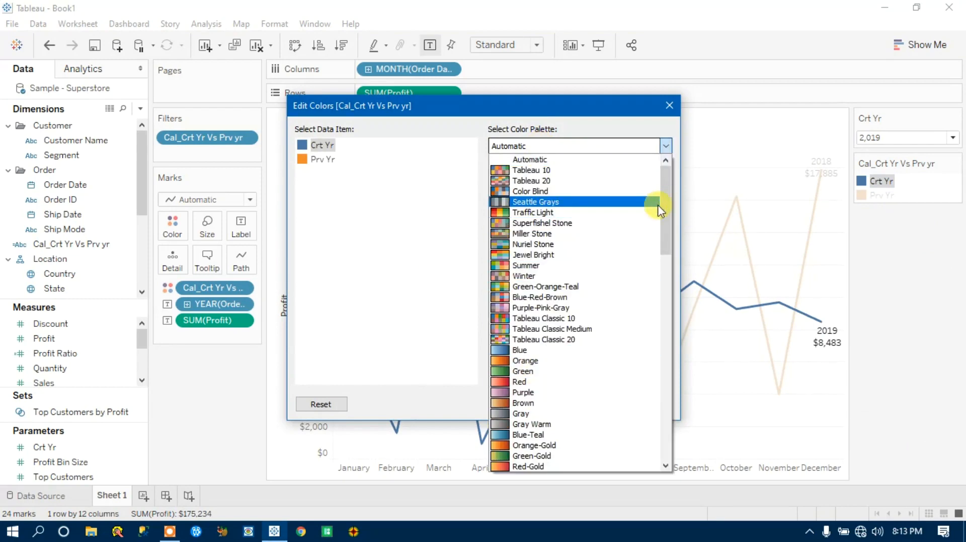
drag(666, 205, 666, 326)
click(534, 381)
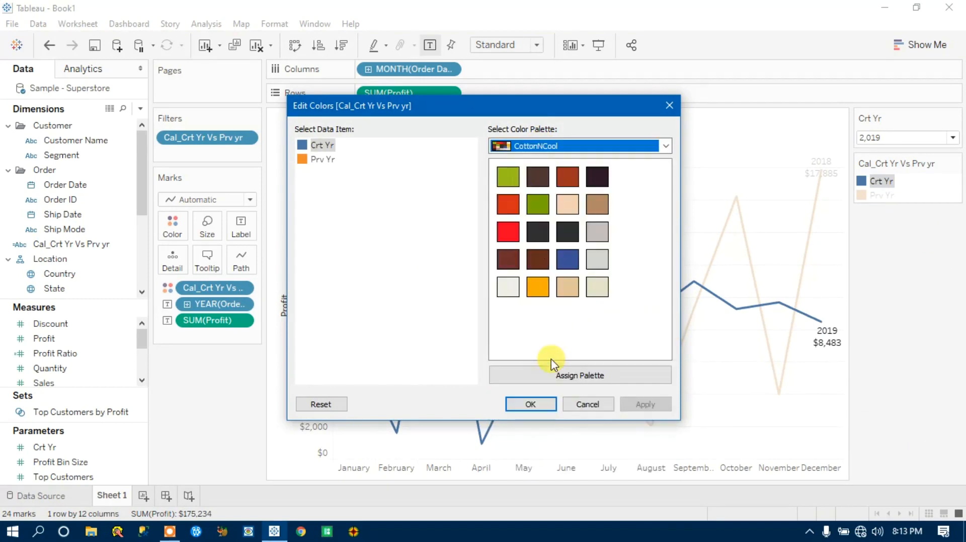
click(567, 260)
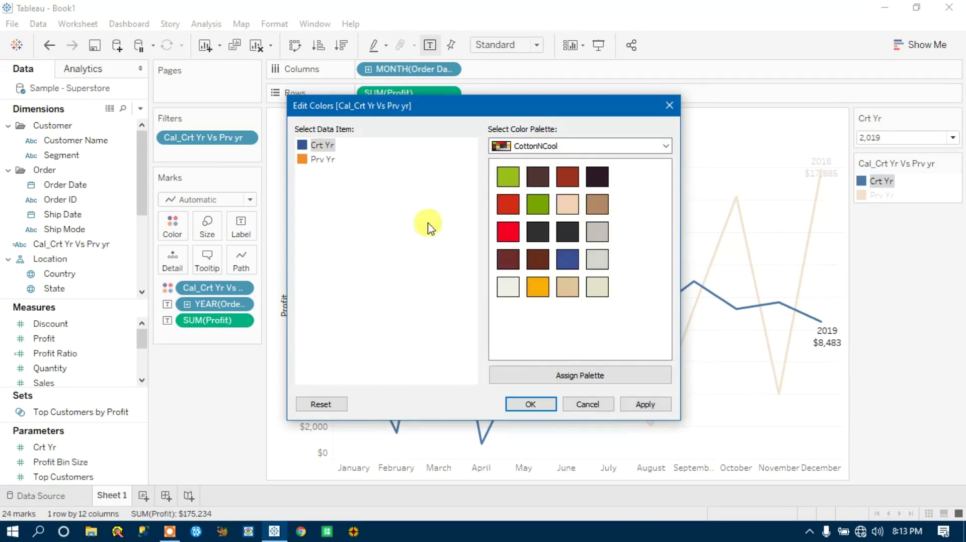
click(321, 159)
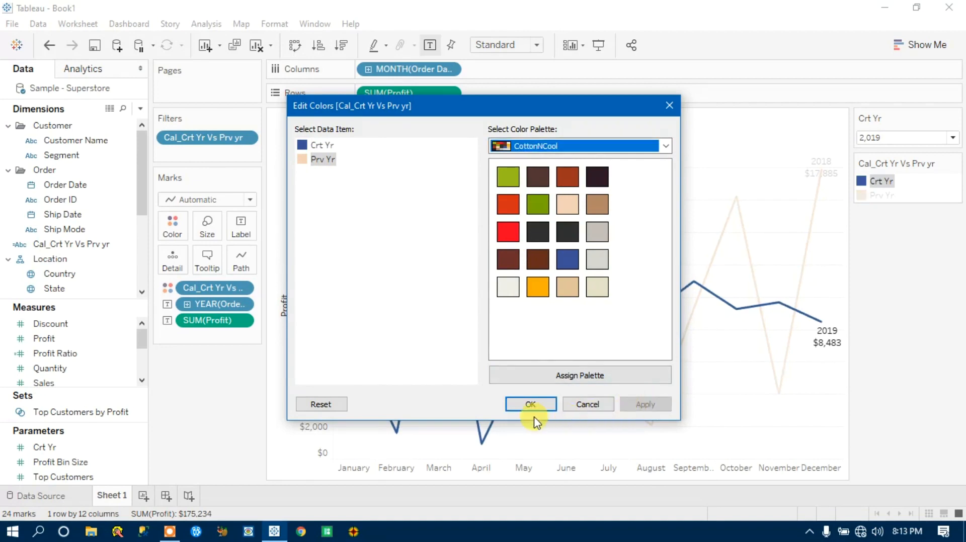
click(529, 404)
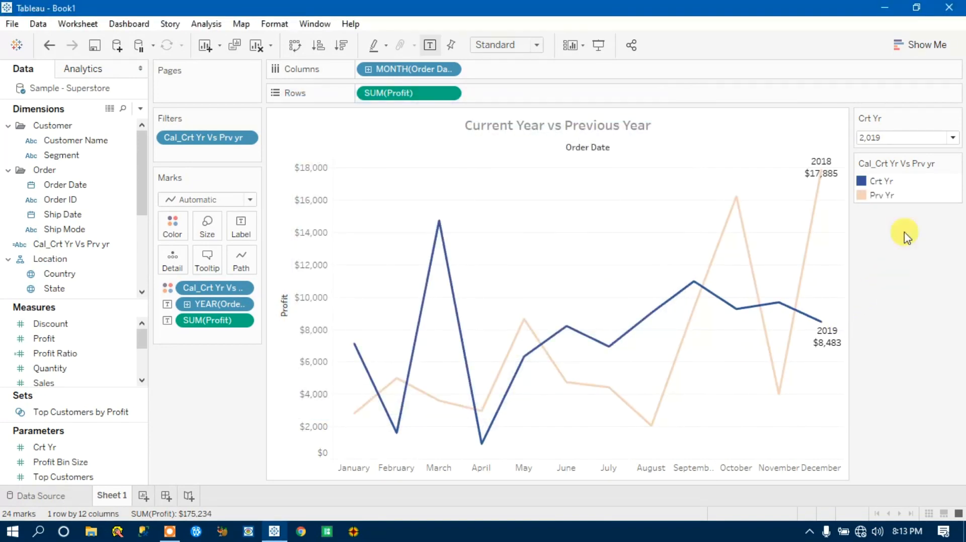
Step: Give Prv Yr a salmon-brown from the MeriJuna palette and apply the colours
double_click(881, 195)
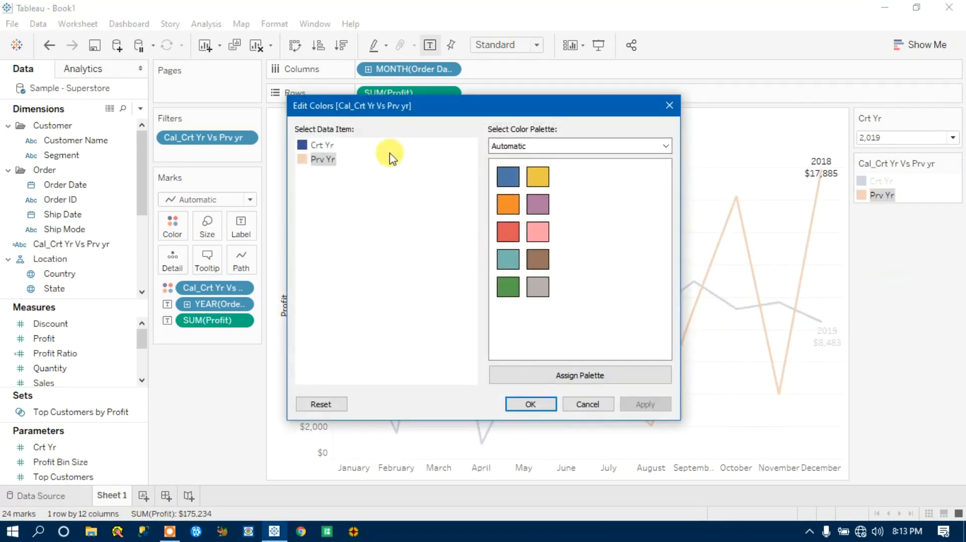
click(577, 146)
drag(671, 234, 670, 378)
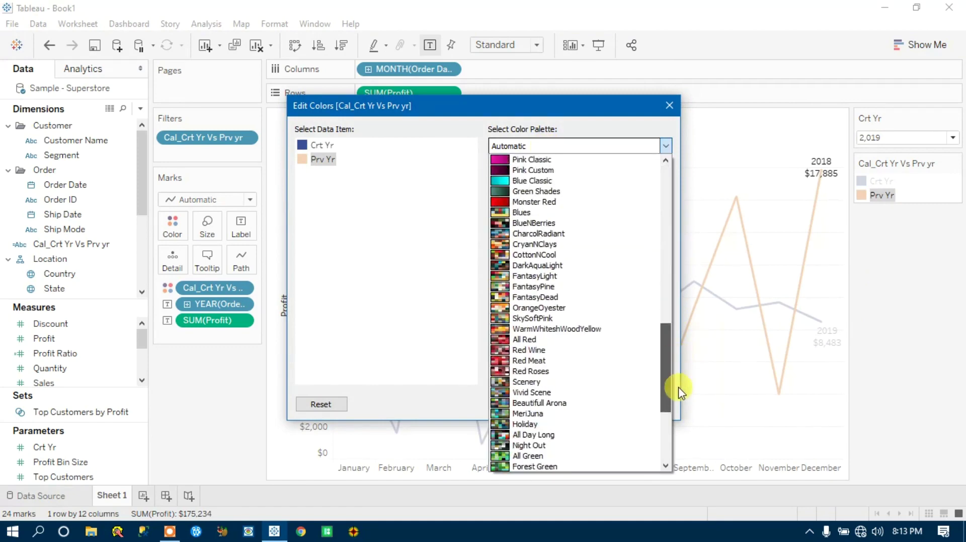
click(529, 401)
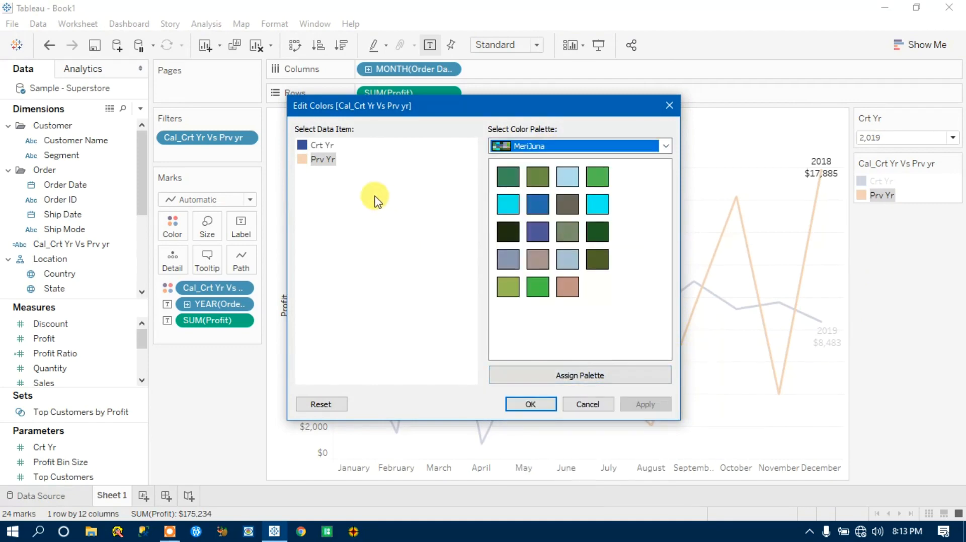
click(567, 287)
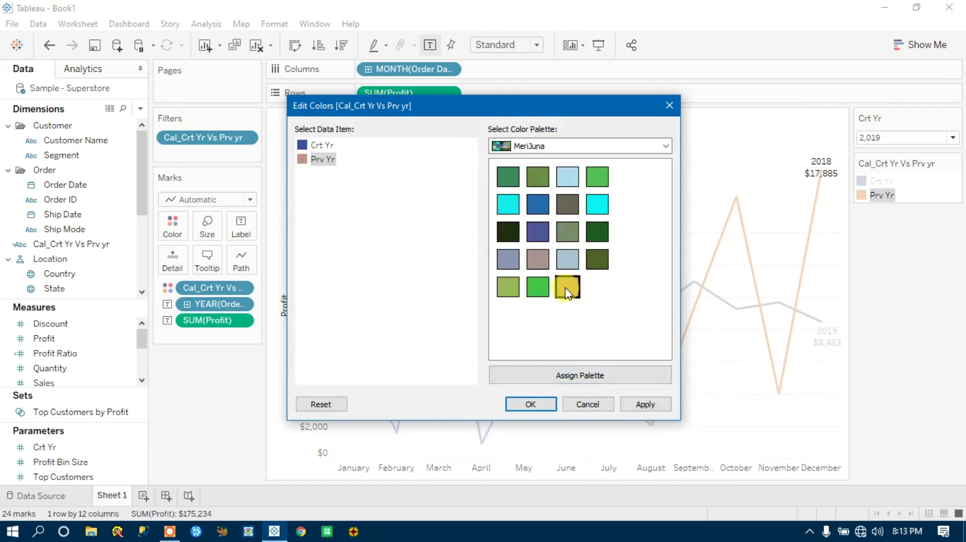
click(644, 404)
click(530, 404)
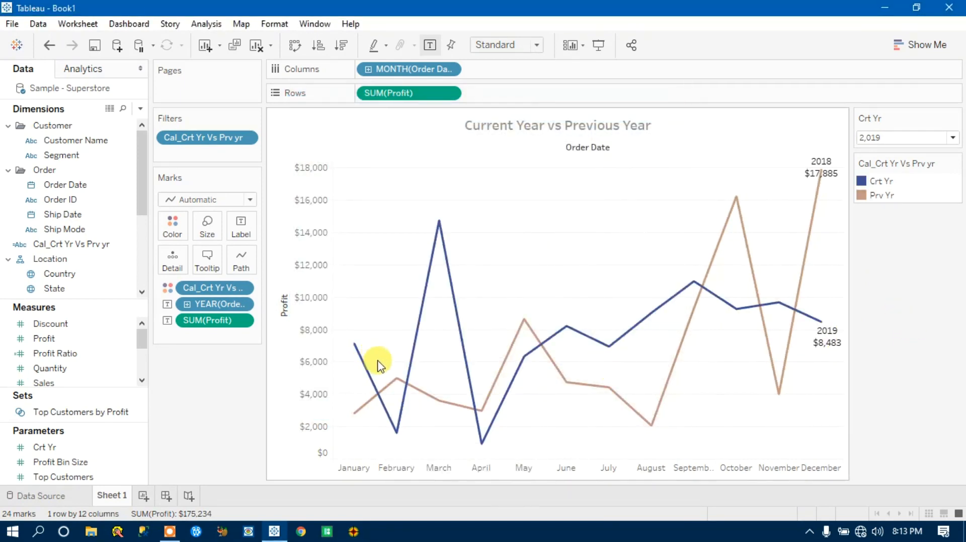
click(890, 139)
Step: Set Crt Yr to 2016 then 2018, and put Profit on the Size card
click(876, 150)
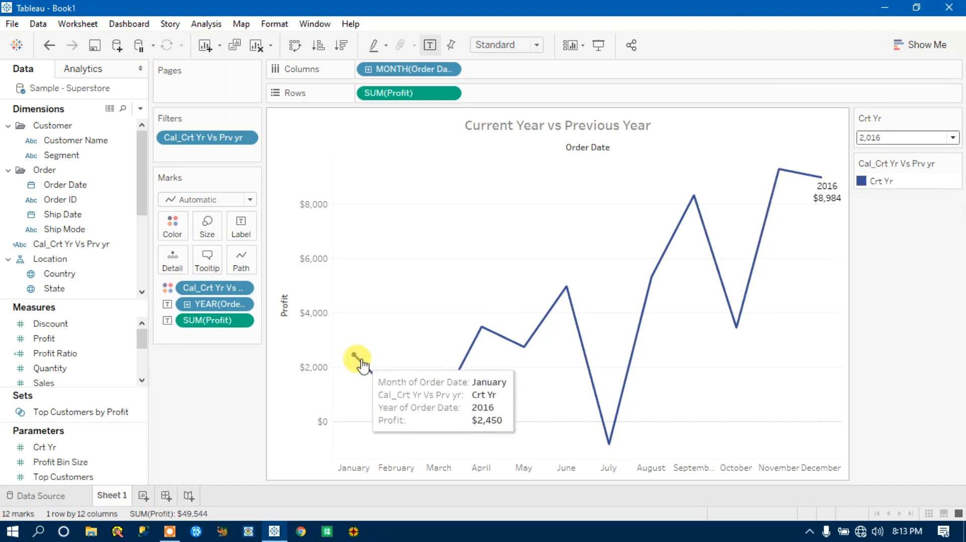
mouse_move(400, 398)
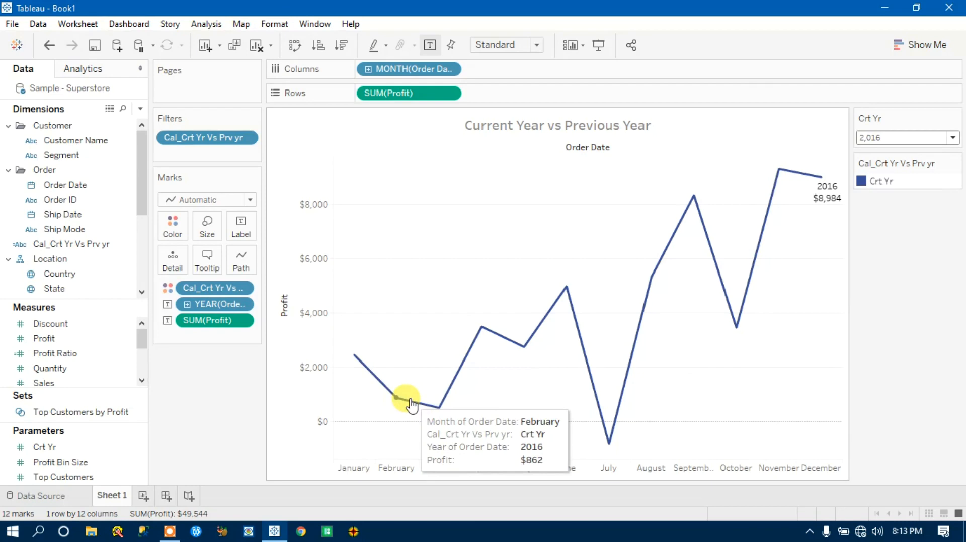
click(905, 138)
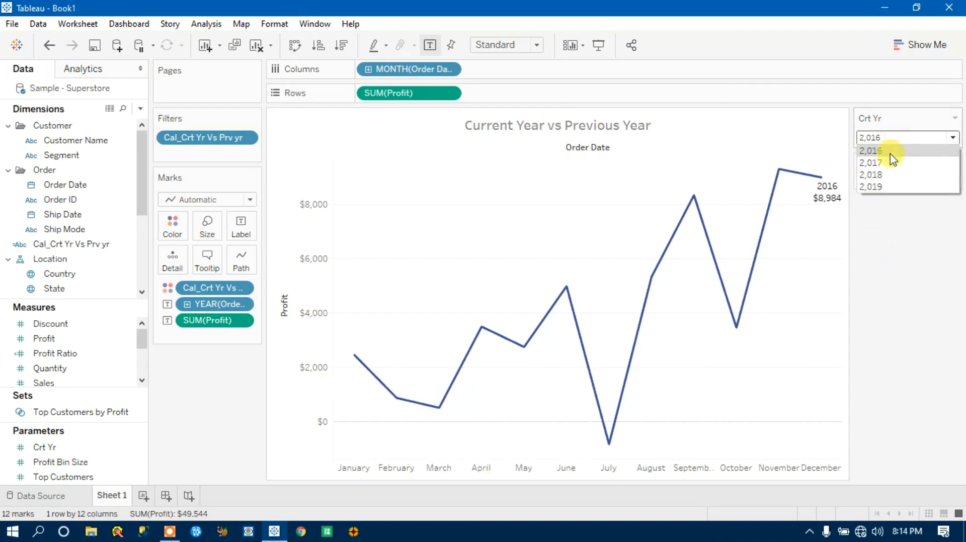
click(870, 175)
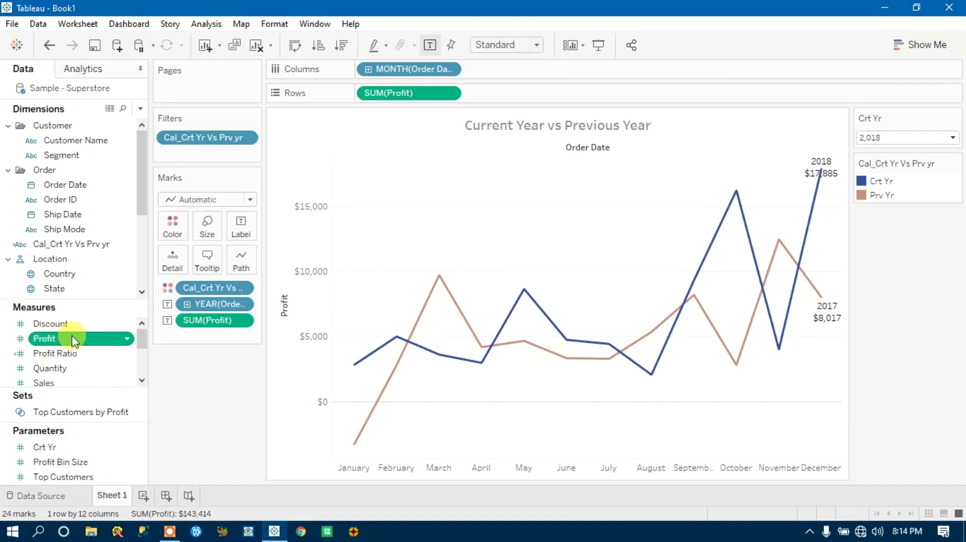
drag(73, 340, 207, 227)
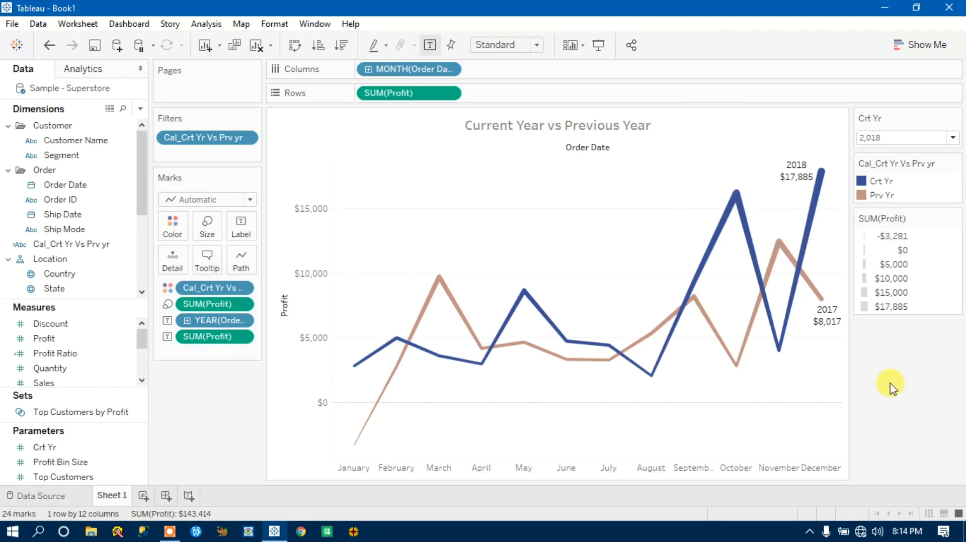
Step: Review the 2018 label's font format pane, close it, and go to the mark Label settings
right_click(794, 170)
click(830, 244)
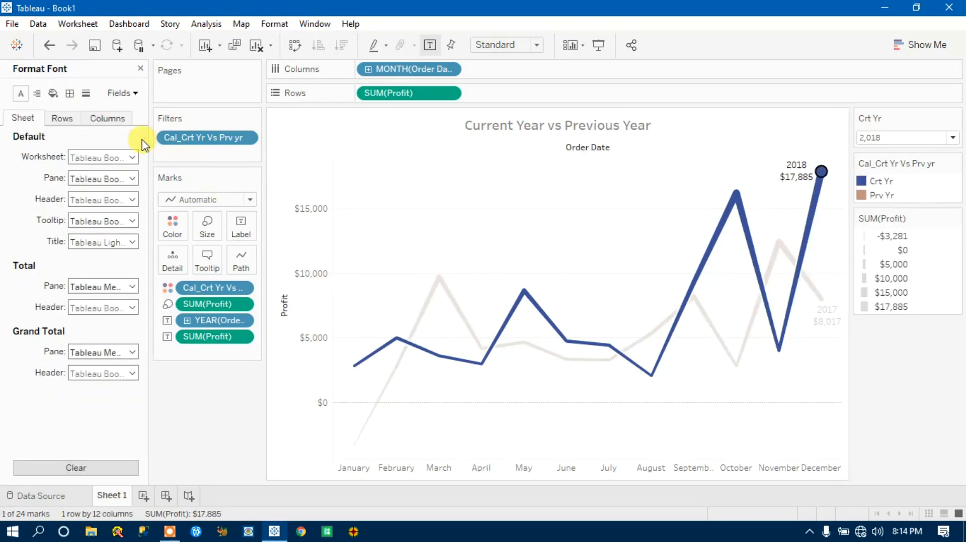
mouse_move(736, 195)
click(890, 393)
click(140, 69)
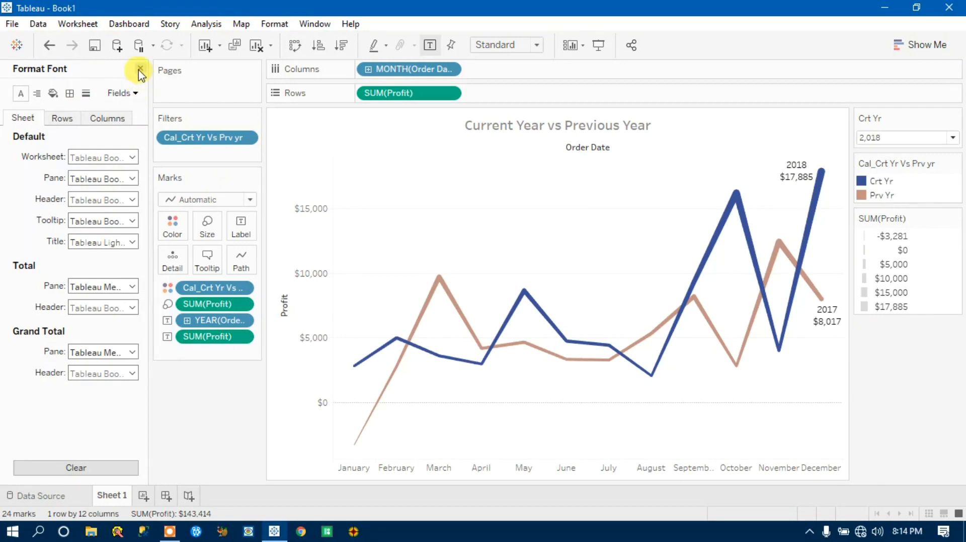
click(240, 226)
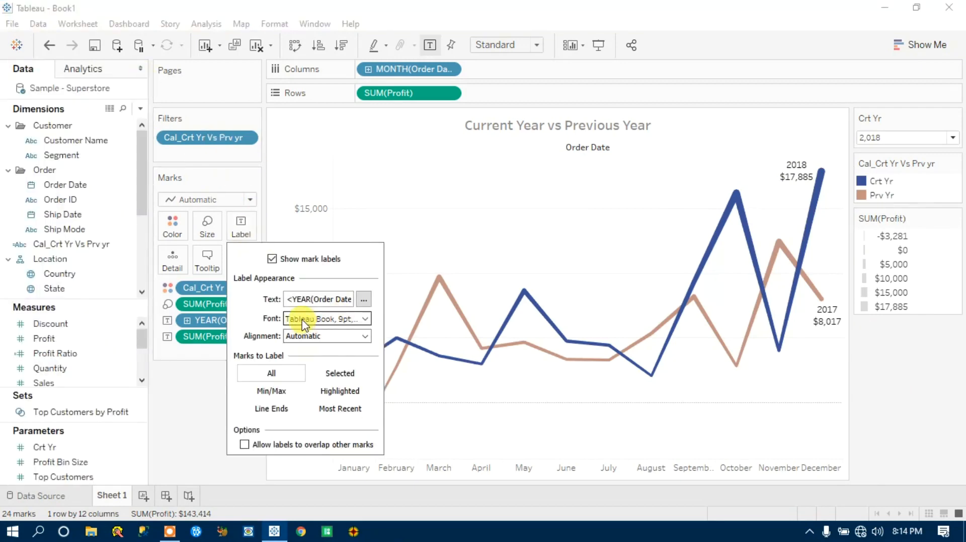
Step: Make line labels bold 10 pt with Match Mark Color
click(367, 321)
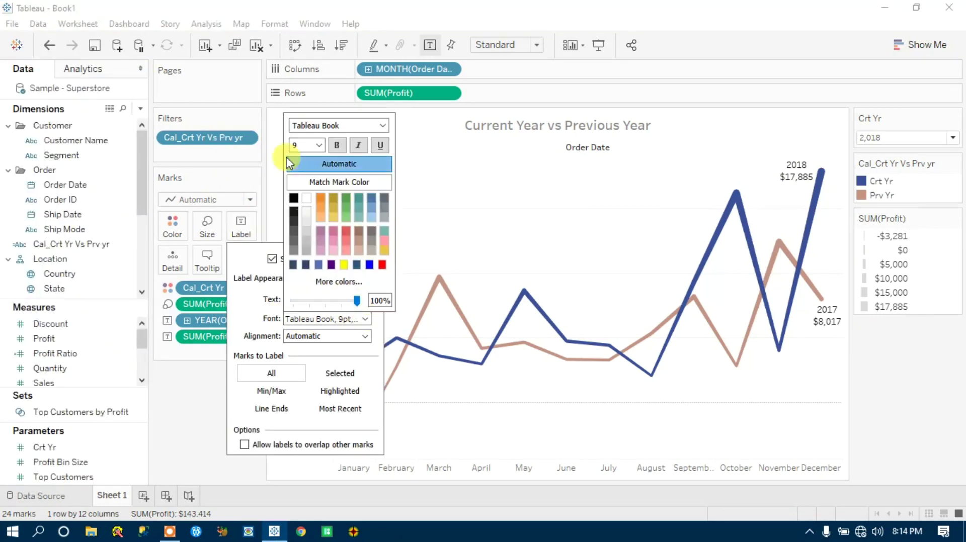
click(317, 145)
click(299, 179)
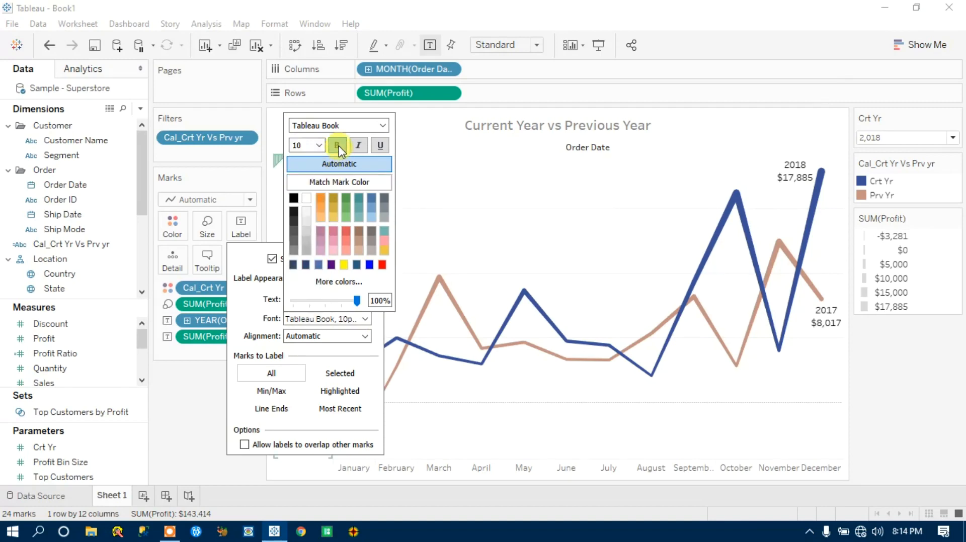
click(339, 146)
click(339, 182)
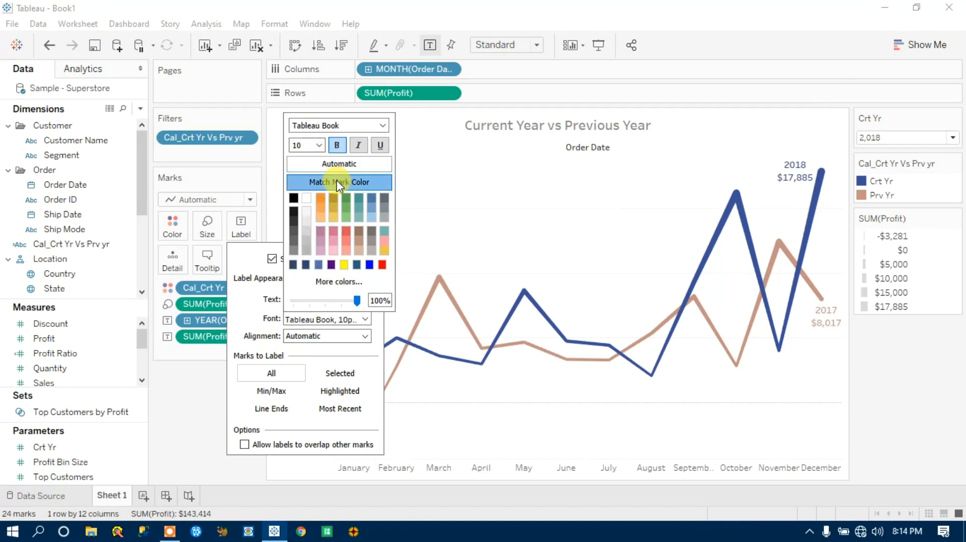
click(905, 423)
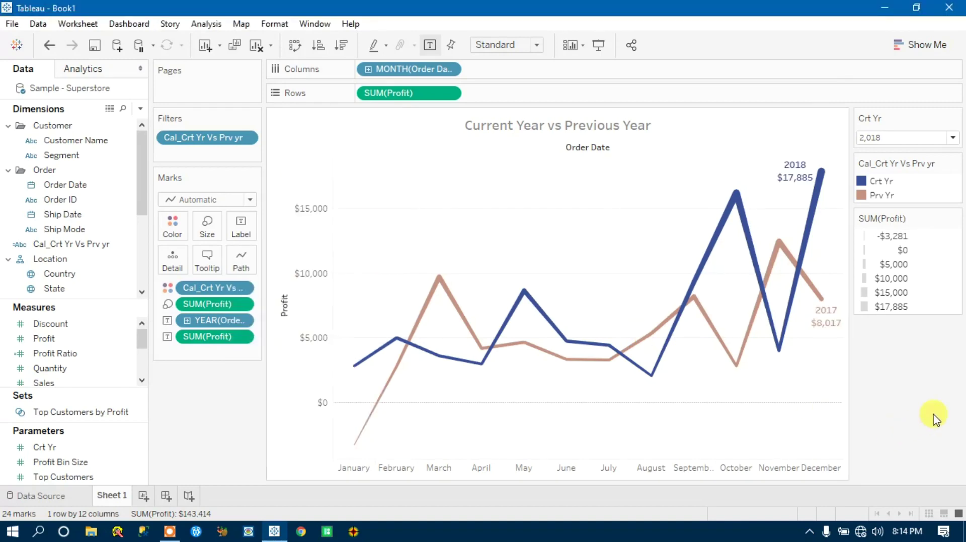
click(906, 137)
Step: Set Crt Yr to 2017 and check the Size slider without changing it
click(892, 162)
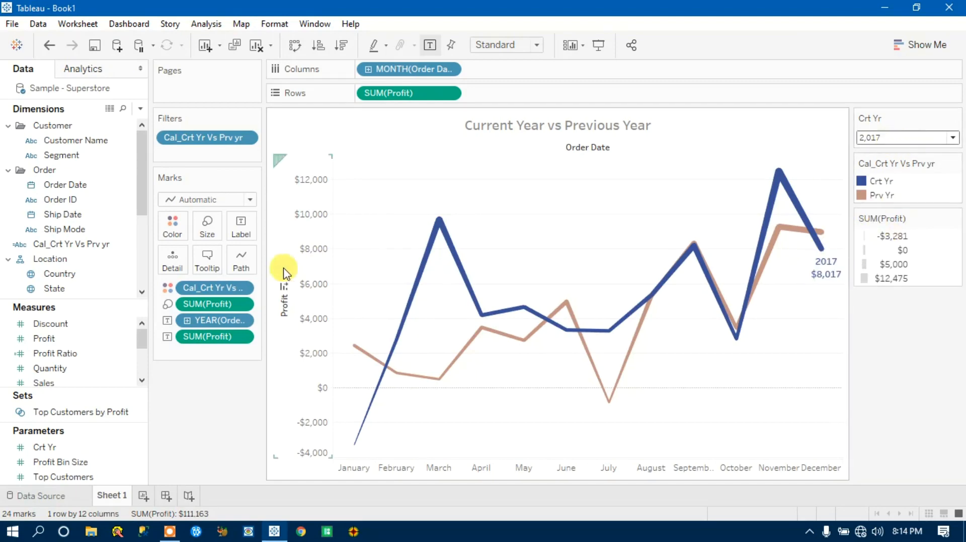
click(206, 227)
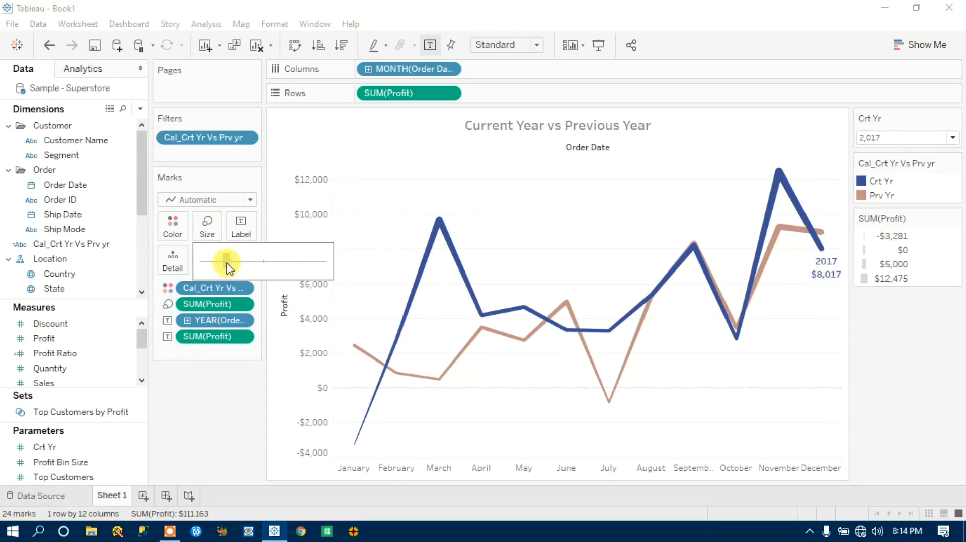
click(917, 260)
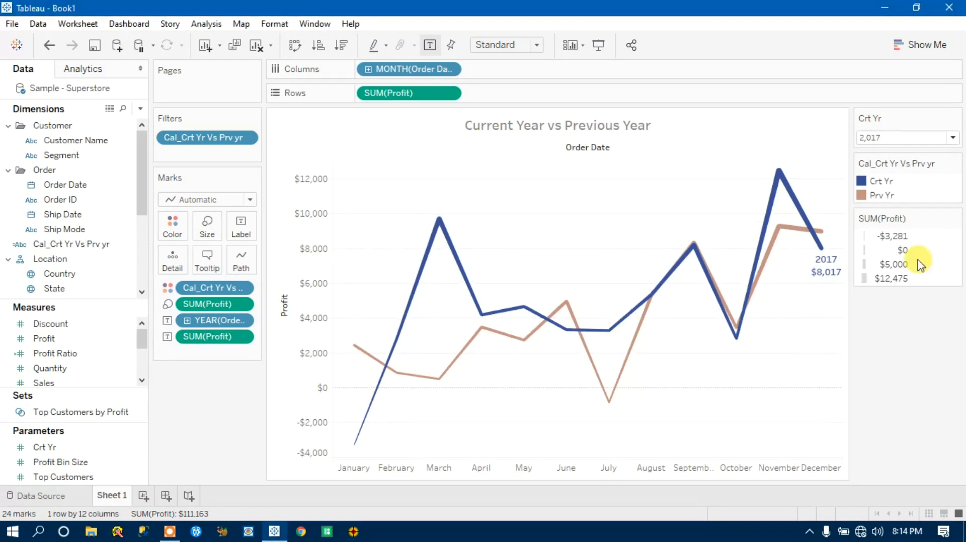
Step: Set Crt Yr to 2018 and then 2019 so 2019 is compared against 2018
click(905, 138)
click(893, 175)
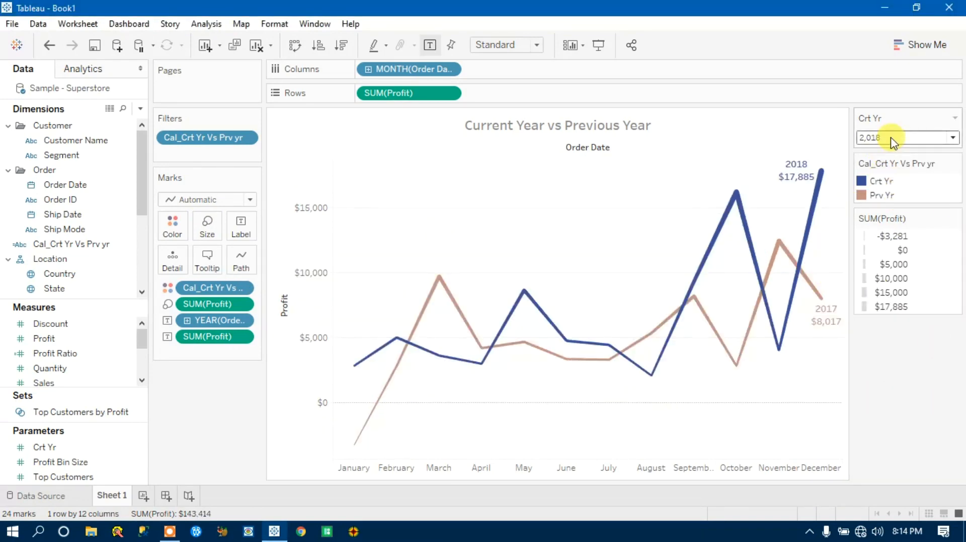
click(905, 138)
click(875, 186)
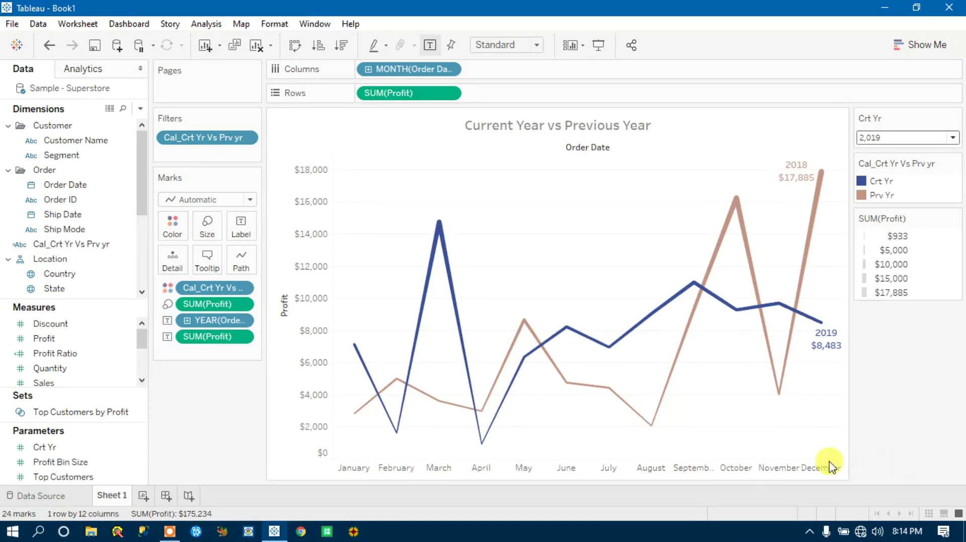
right_click(357, 470)
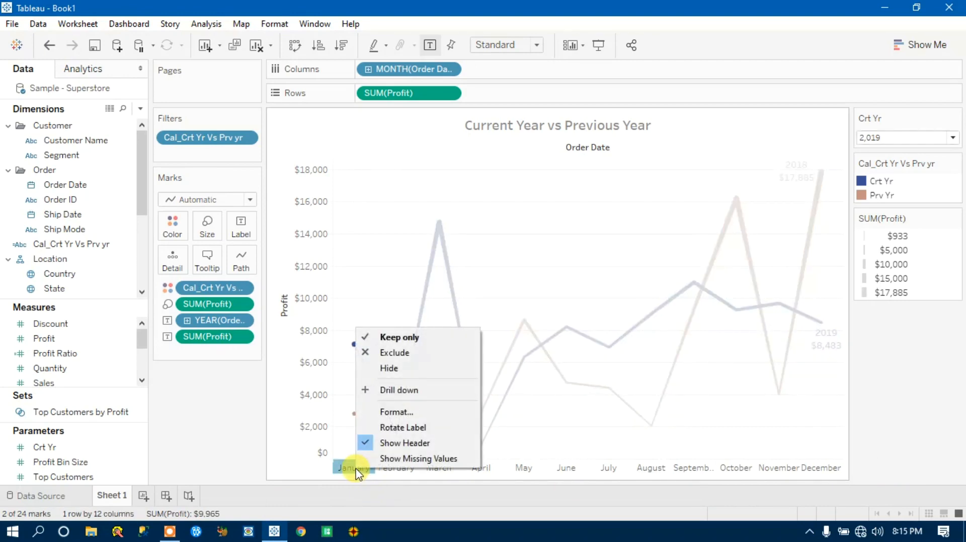
Step: Format the month headers, trying Abbreviation and Full Name date formats
click(398, 414)
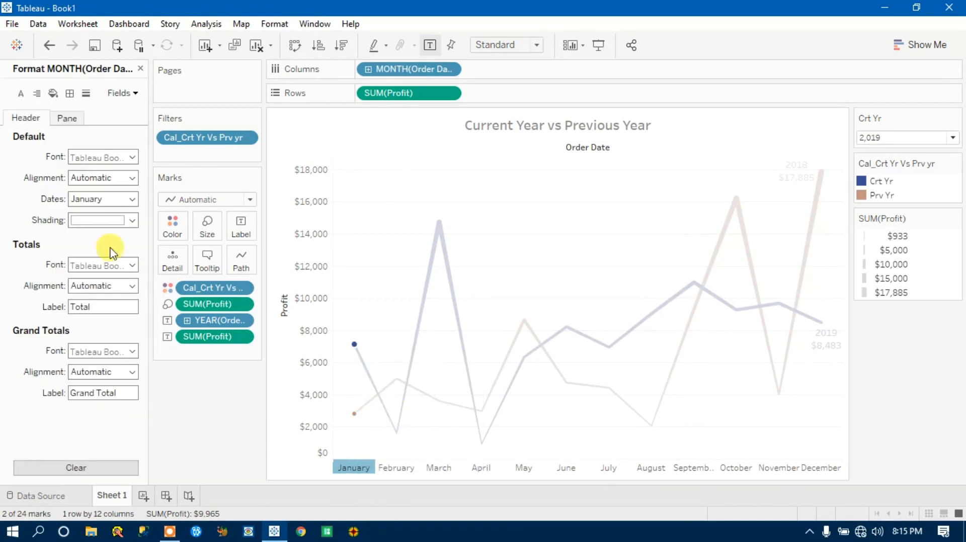
click(132, 199)
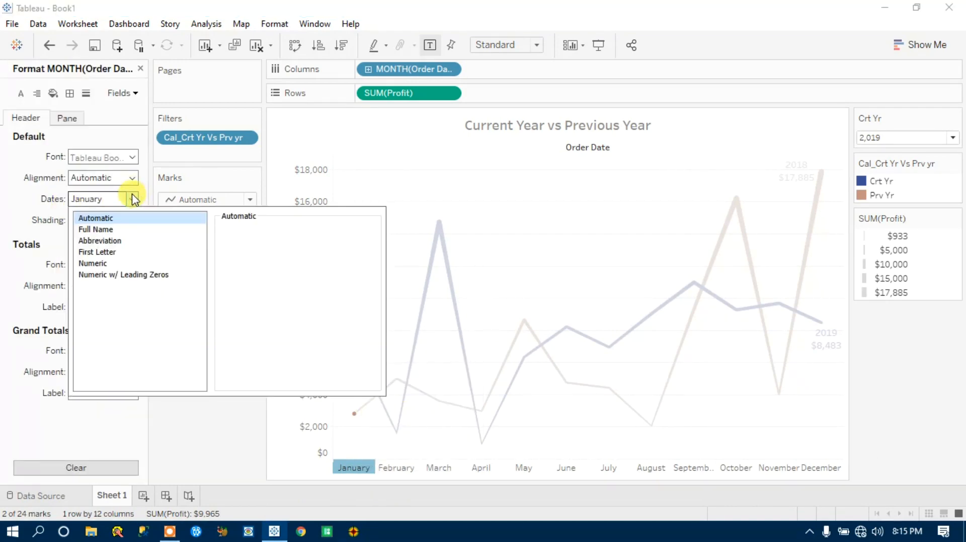
click(99, 241)
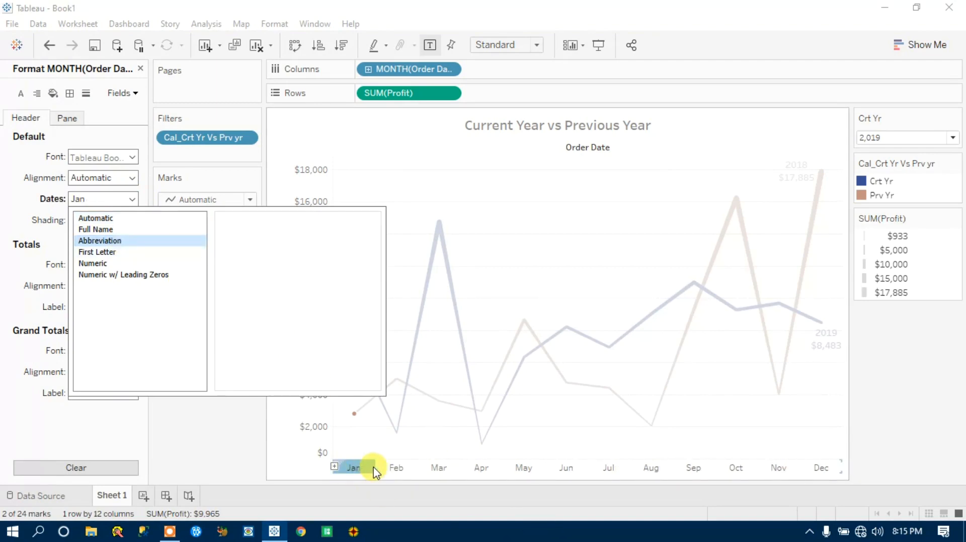
click(101, 229)
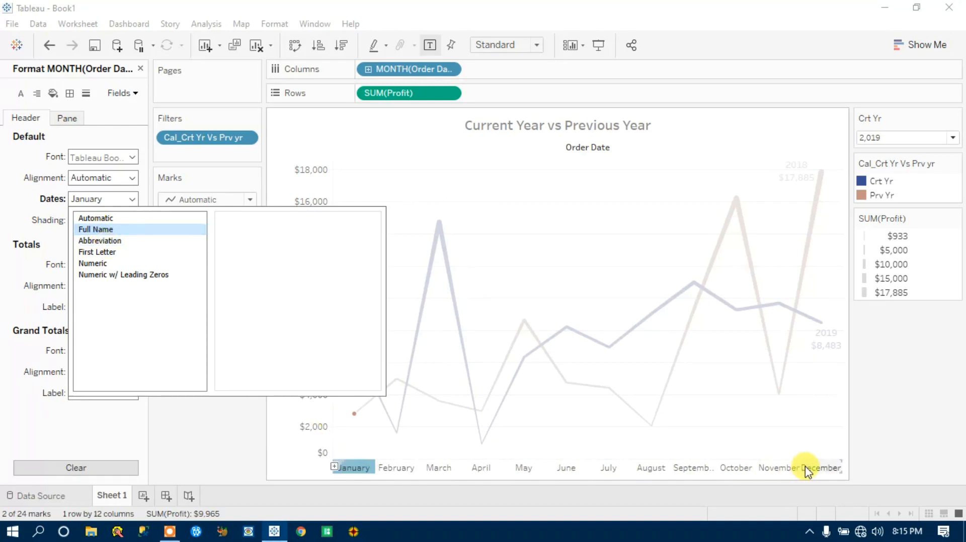
Step: Try First Letter and Numeric, then settle on abbreviated month names Jan–Dec
click(101, 252)
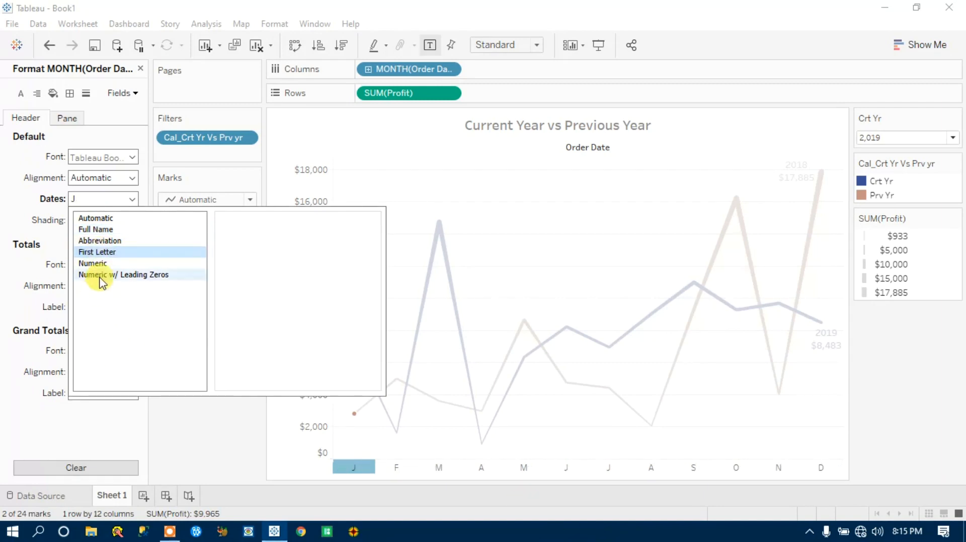
click(92, 264)
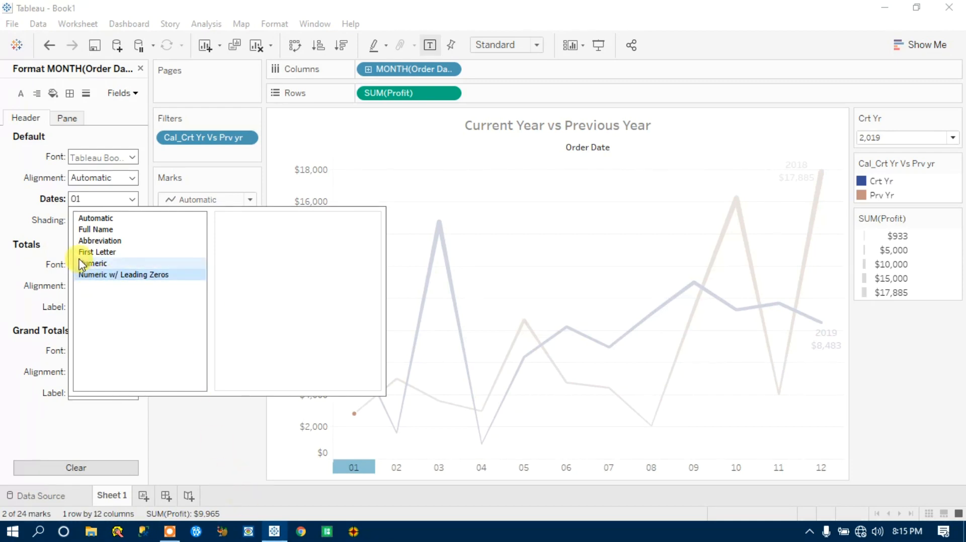
click(99, 241)
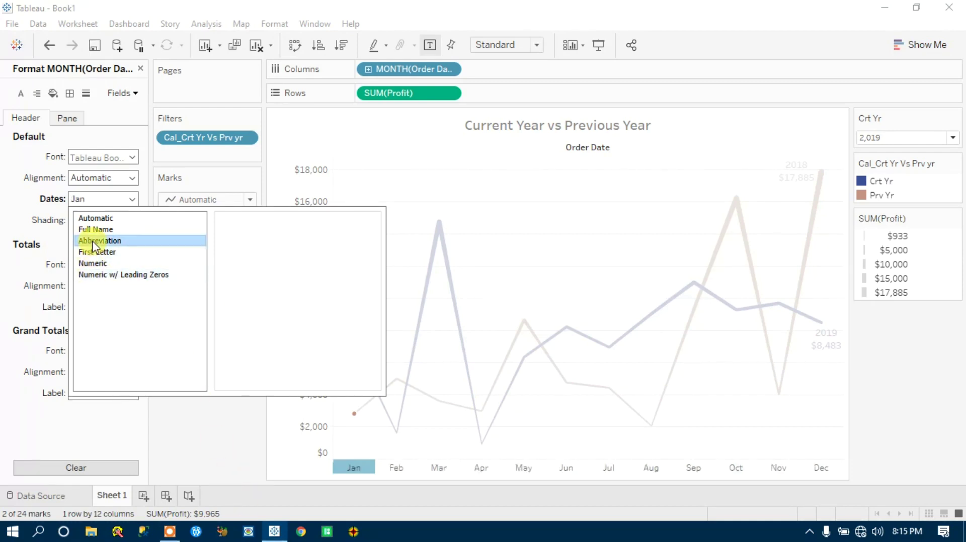
click(912, 415)
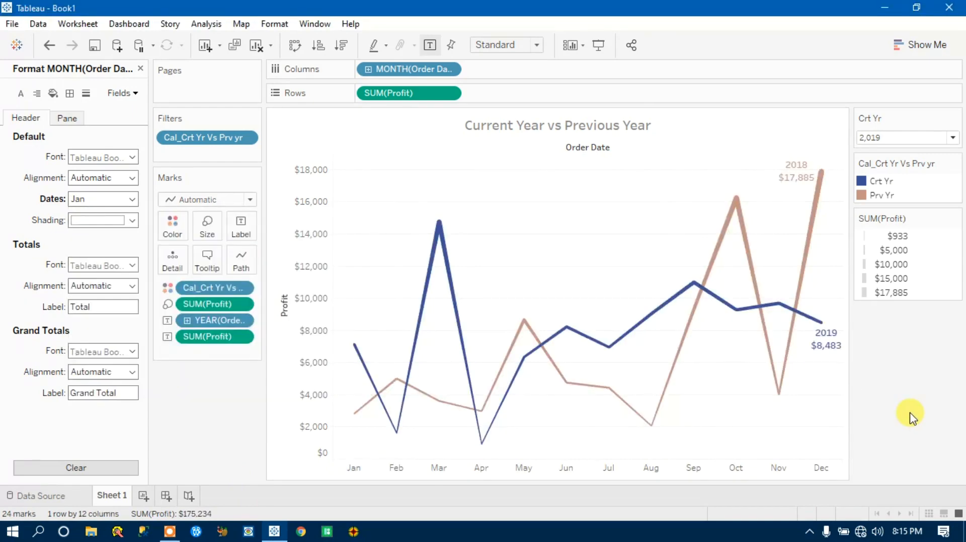
click(140, 68)
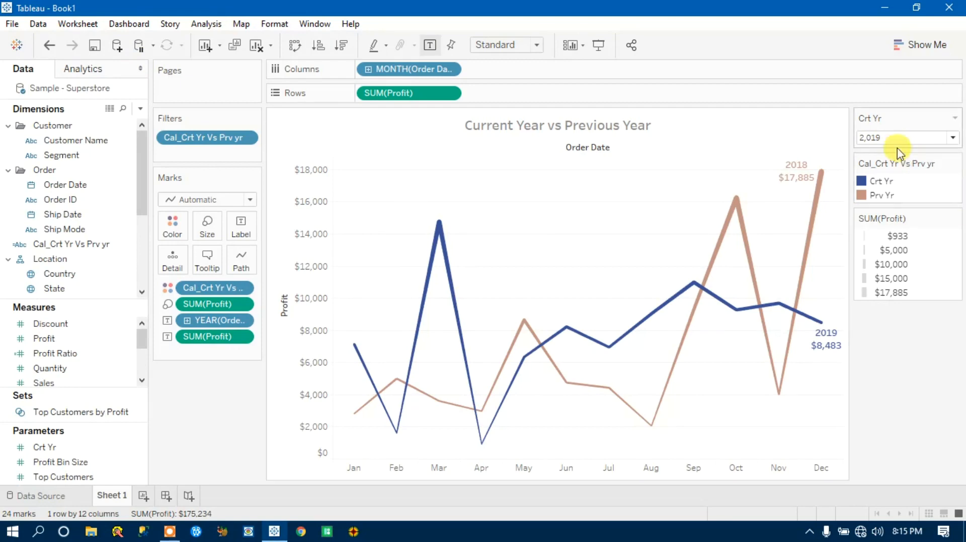
click(905, 137)
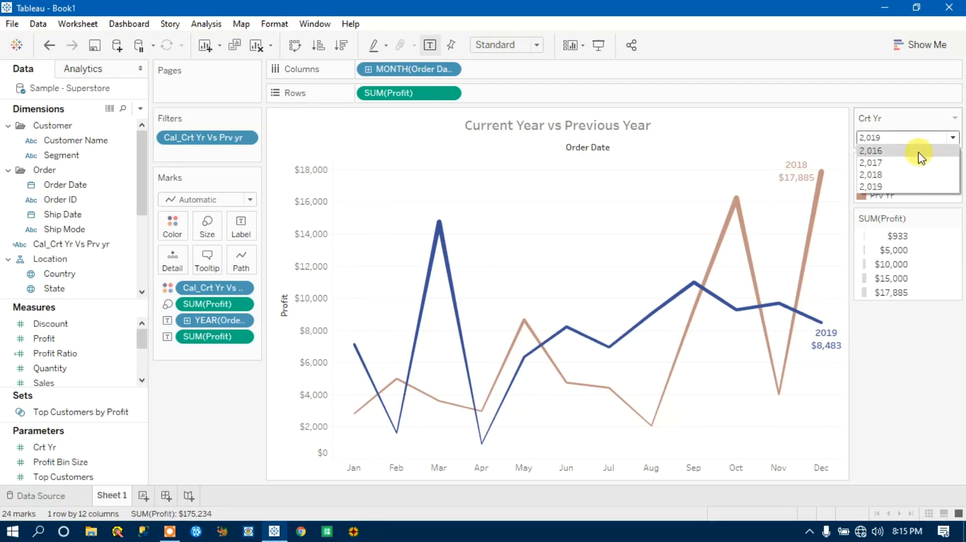
click(915, 373)
click(918, 137)
click(907, 398)
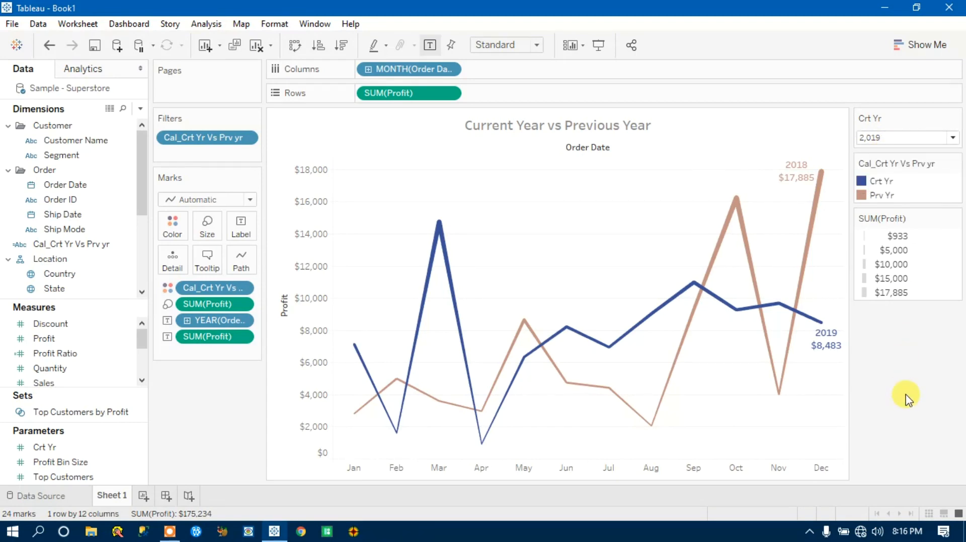
Step: Edit the Crt Yr parameter from the Data pane's Parameters list
click(45, 448)
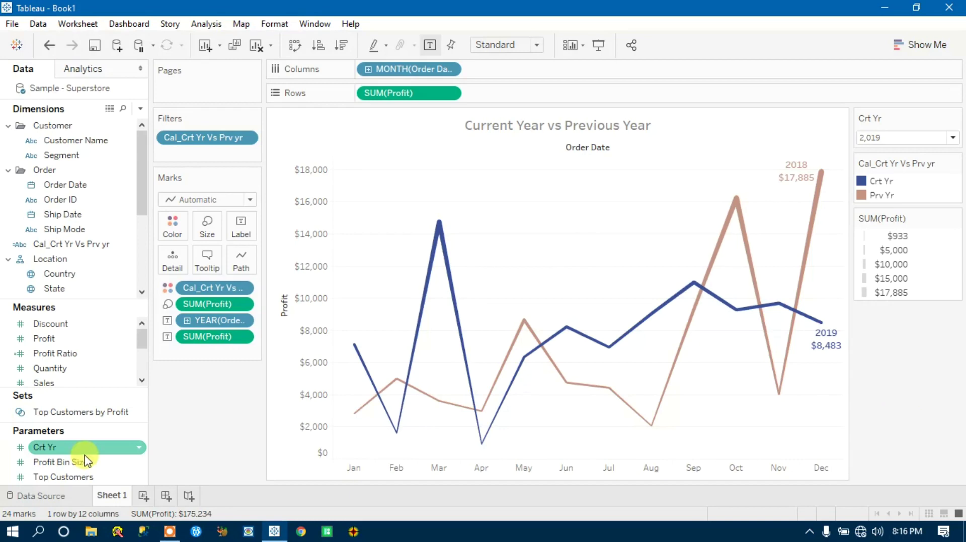
click(143, 451)
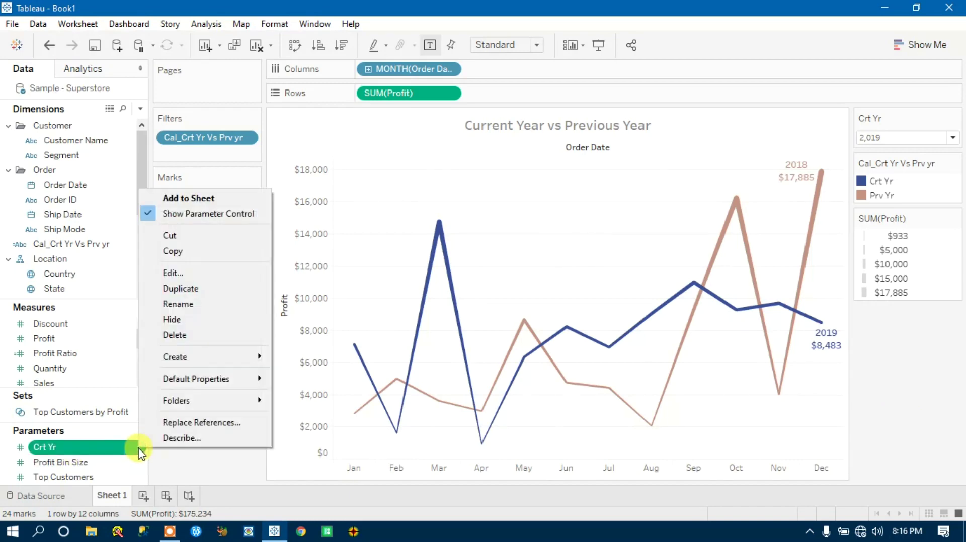
click(189, 274)
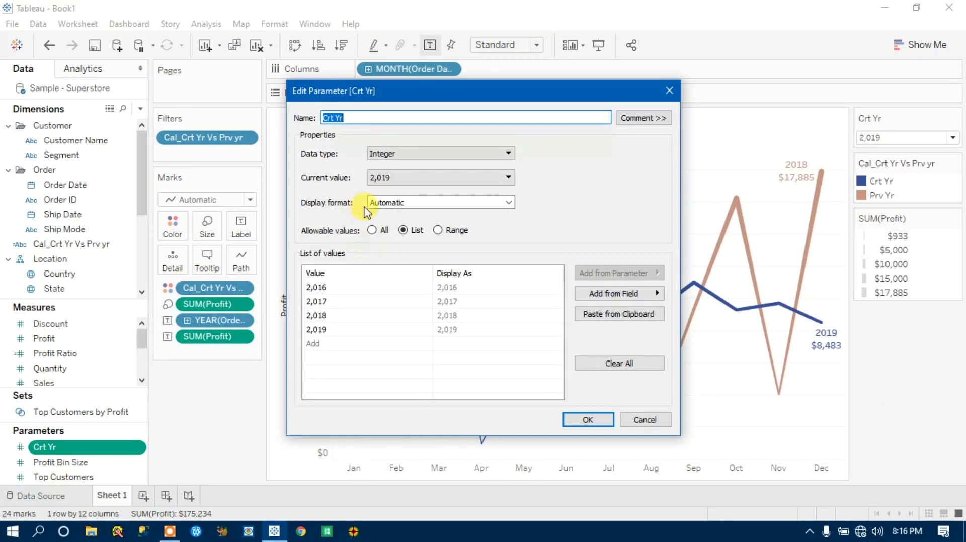
Step: Change Crt Yr to String data type and reset its allowable values list to empty
click(384, 154)
click(388, 184)
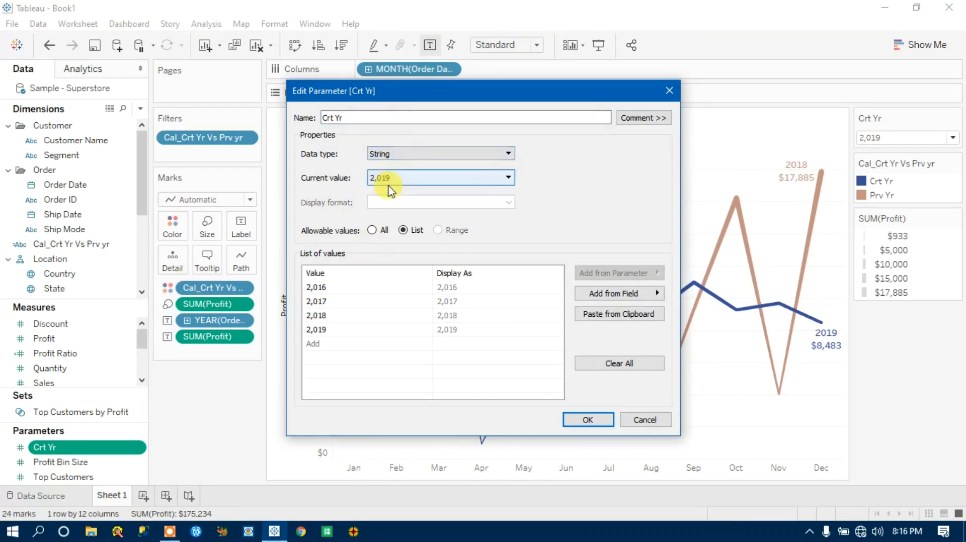
click(371, 229)
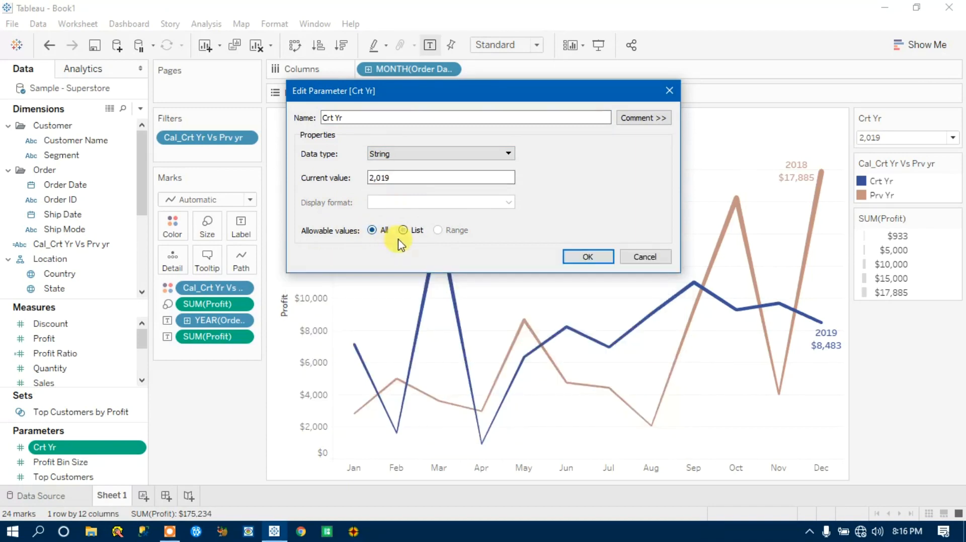
click(403, 229)
Step: Add allowed values 2016, 2017, 2018, 2019 and apply the parameter changes
click(343, 287)
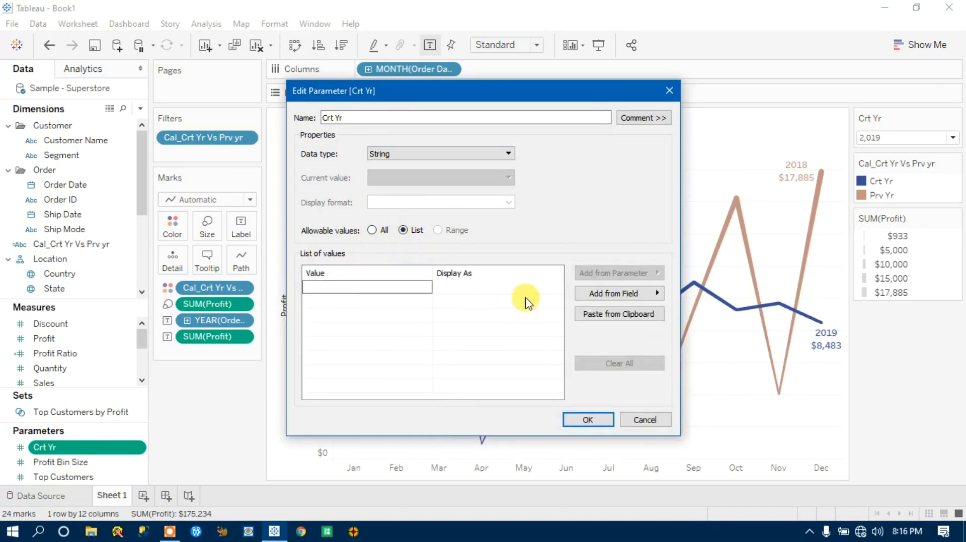
text(2016)
click(357, 303)
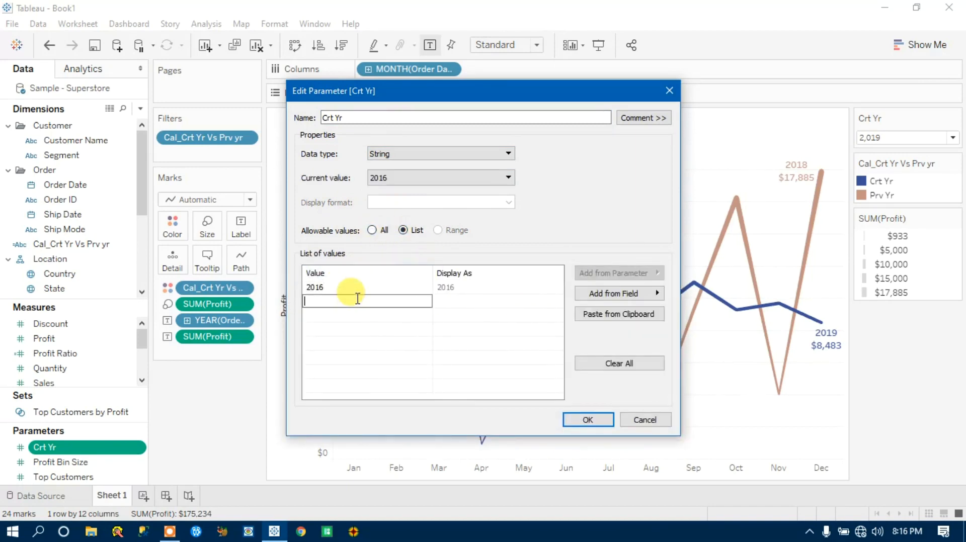
text(2017)
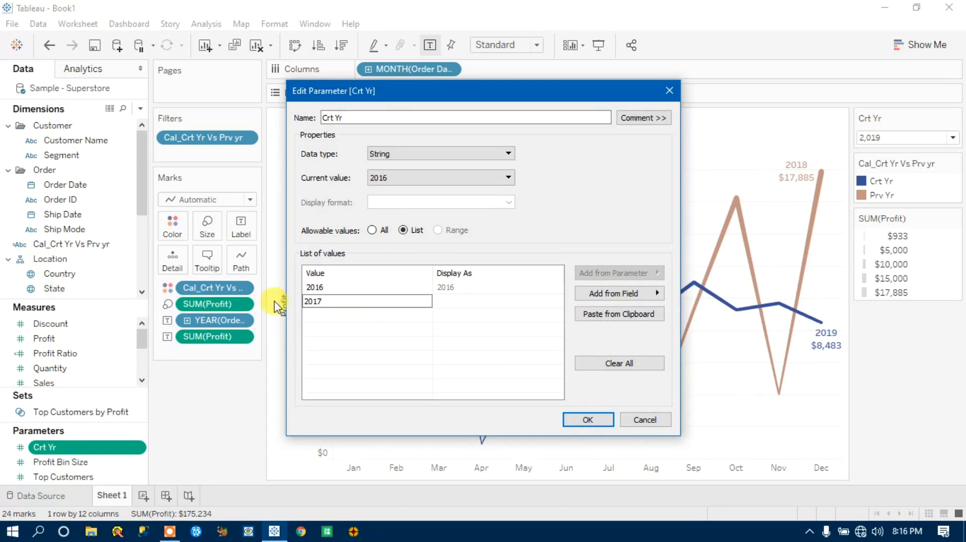
key(Return)
click(340, 315)
text(201)
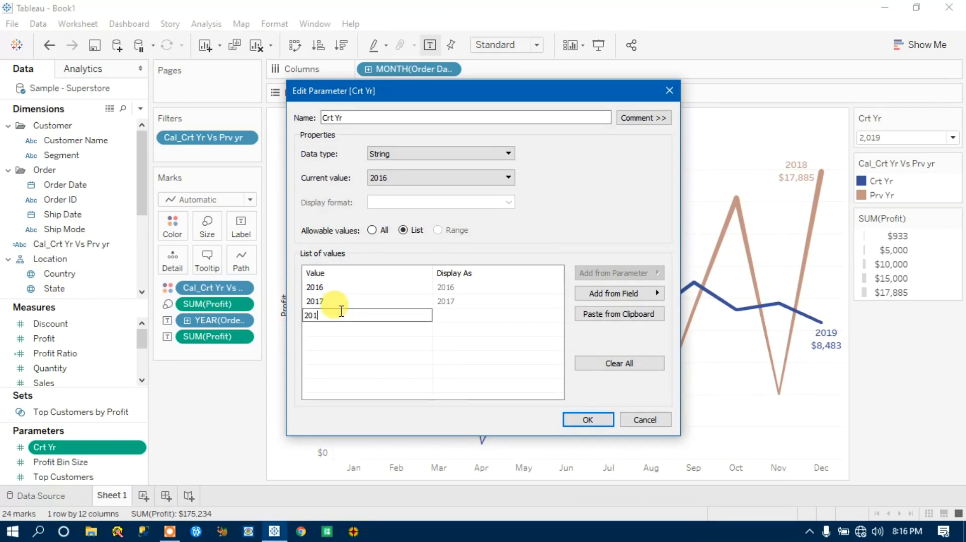
text(8)
click(346, 330)
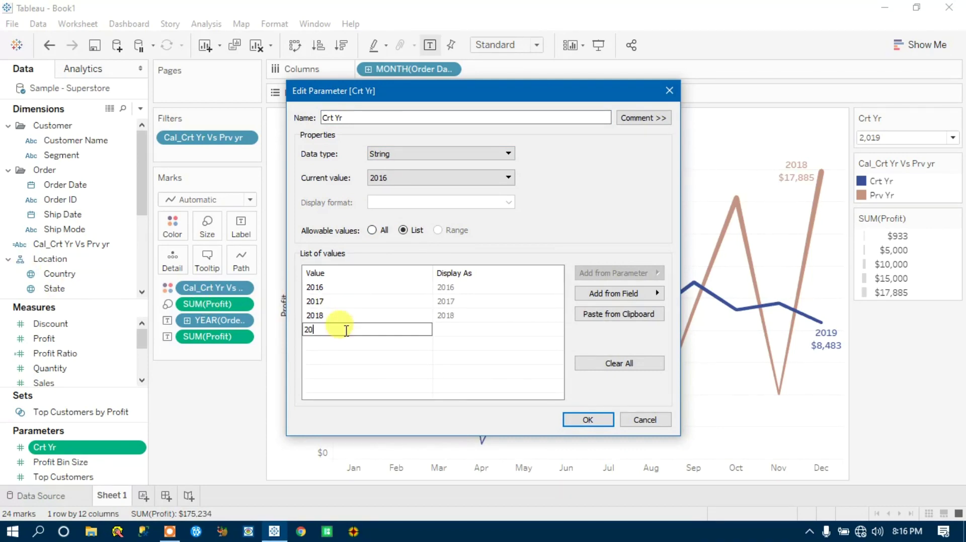
text(2019)
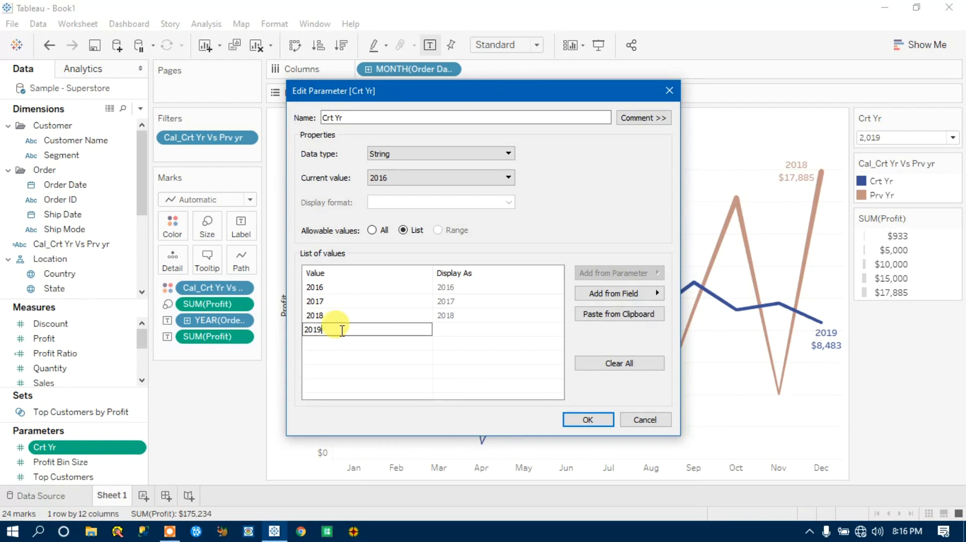
click(587, 420)
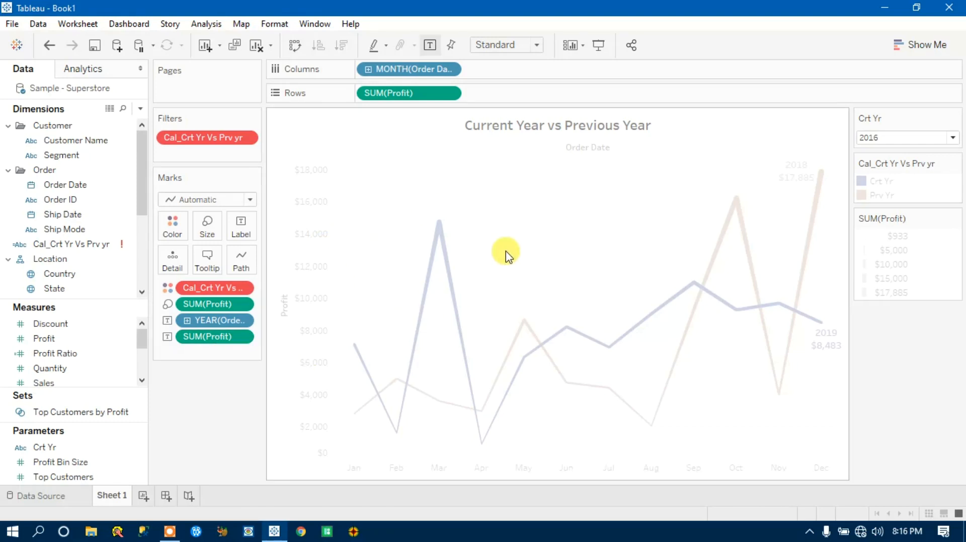
Step: Confirm Crt Yr is now a String in Edit Parameter and cancel without changes
right_click(91, 447)
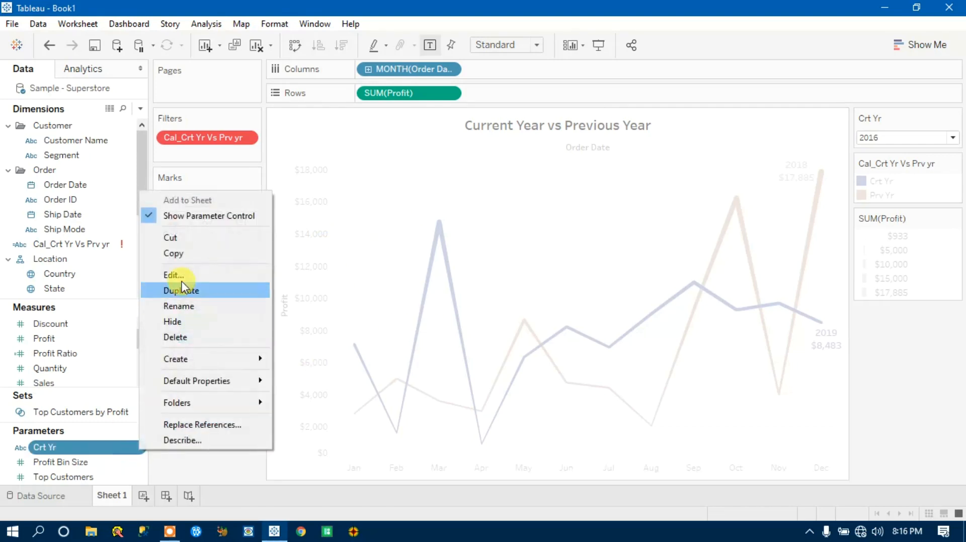
click(174, 275)
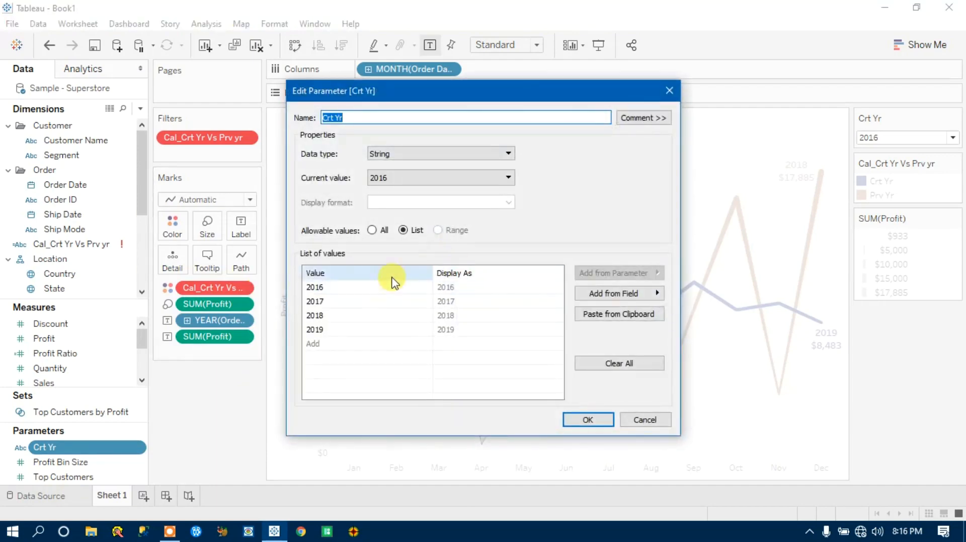
click(644, 420)
Step: Edit the invalid Cal_Crt Yr Vs Prv yr calculated field
click(72, 244)
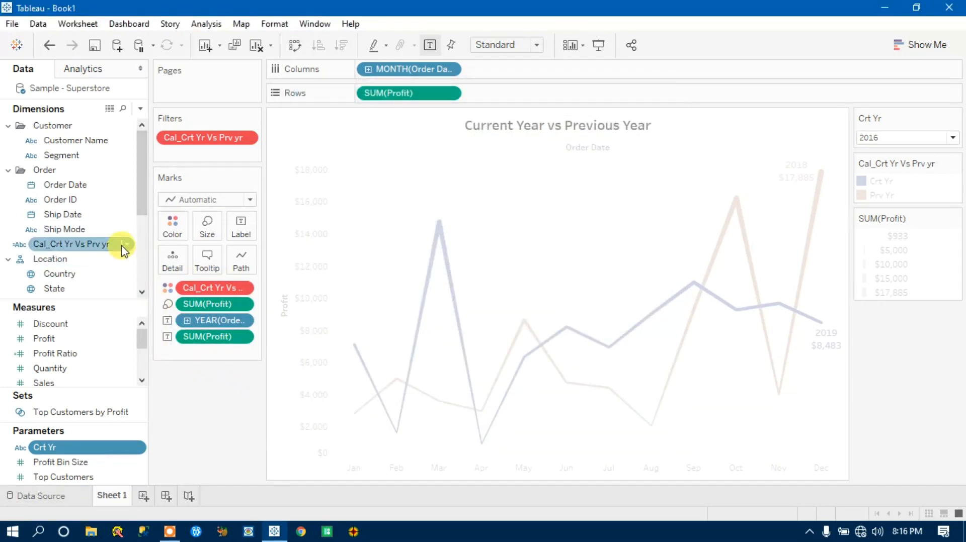
mouse_move(121, 245)
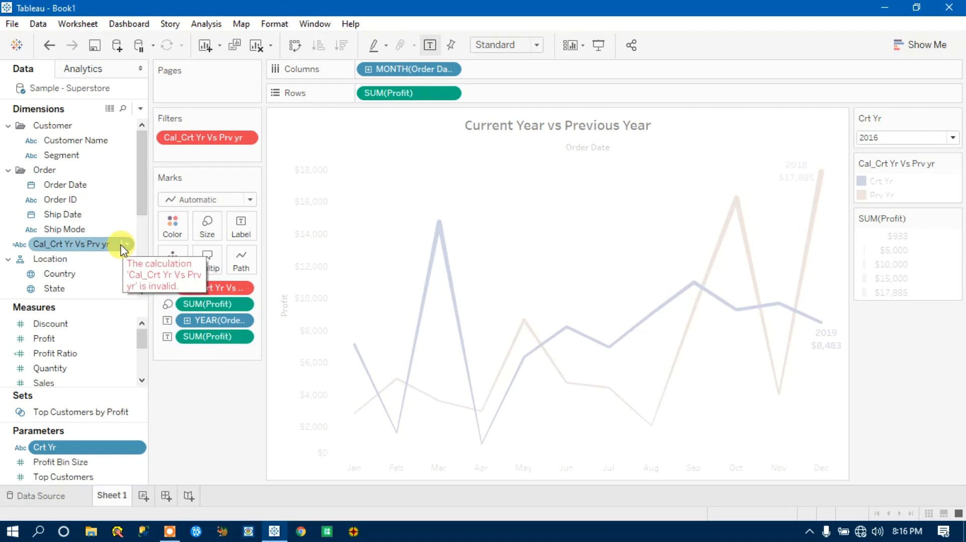
click(50, 258)
click(71, 244)
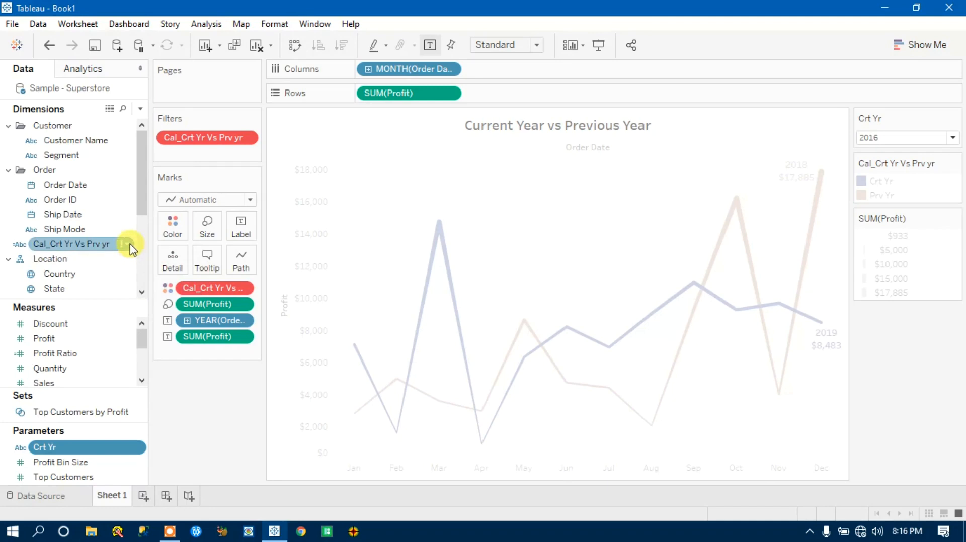
right_click(124, 244)
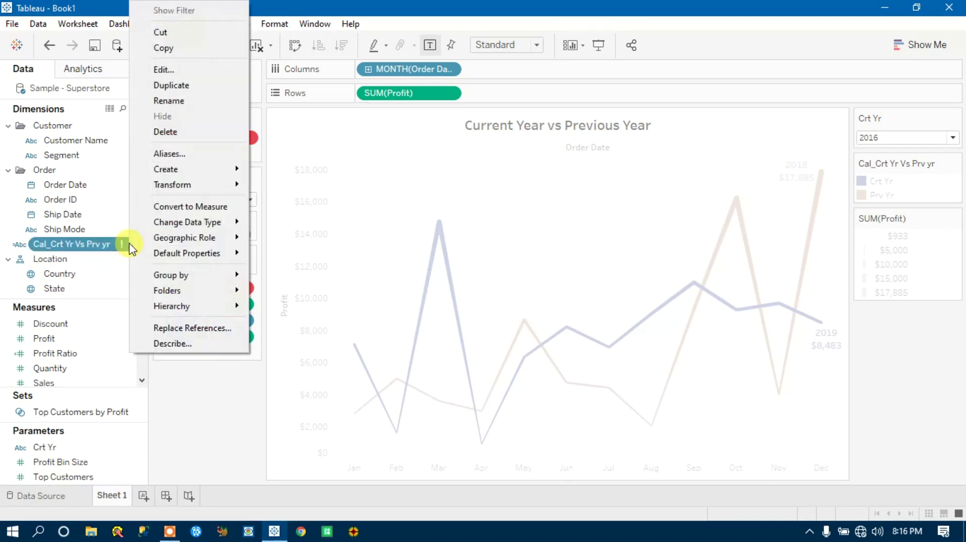
click(163, 69)
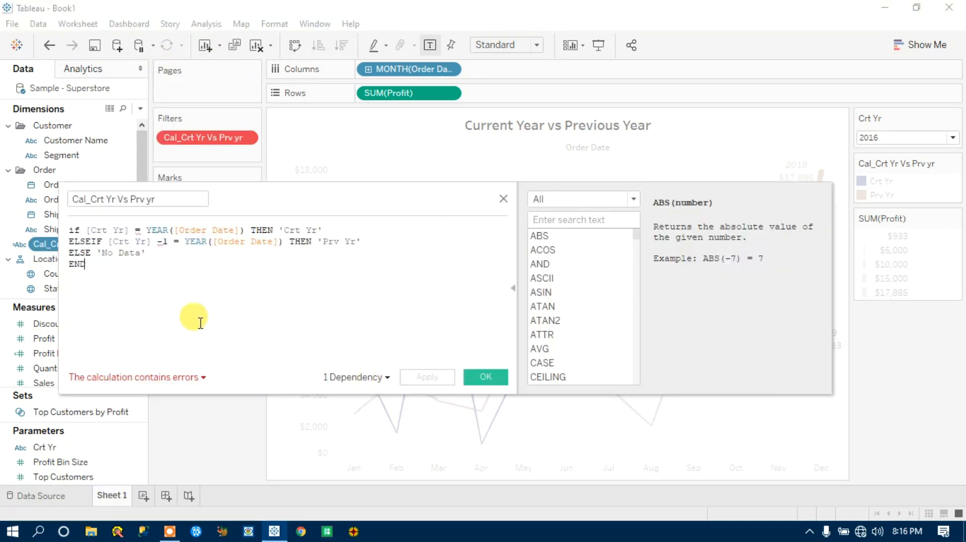
Step: Review the calculation's error list for the string Crt Yr comparison
click(204, 377)
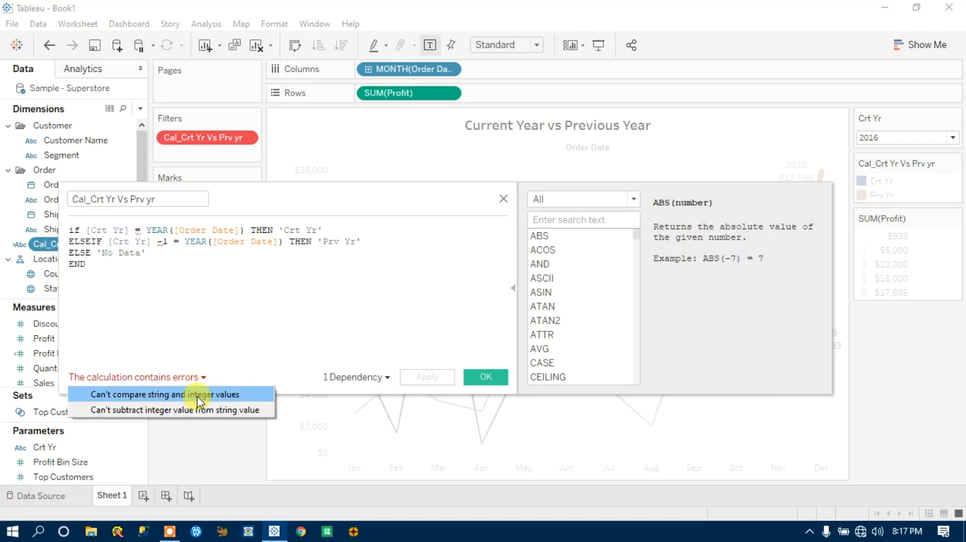
click(228, 341)
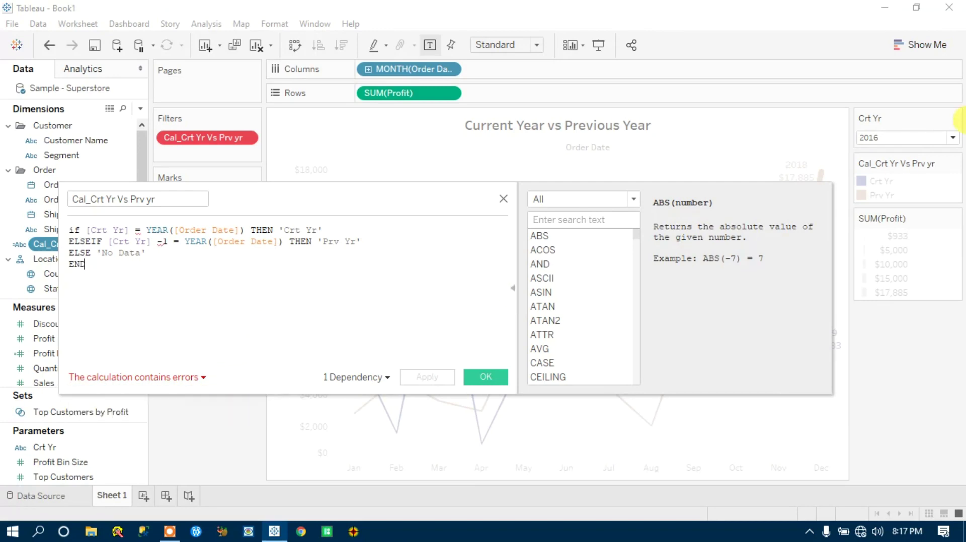
click(879, 138)
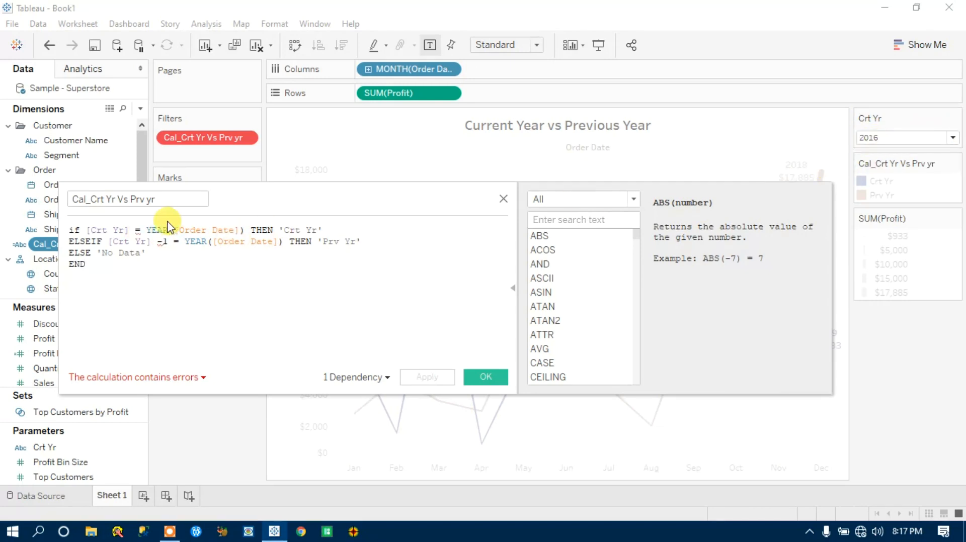
Step: Wrap both [Crt Yr] references in INT() and apply the valid calculation
click(84, 230)
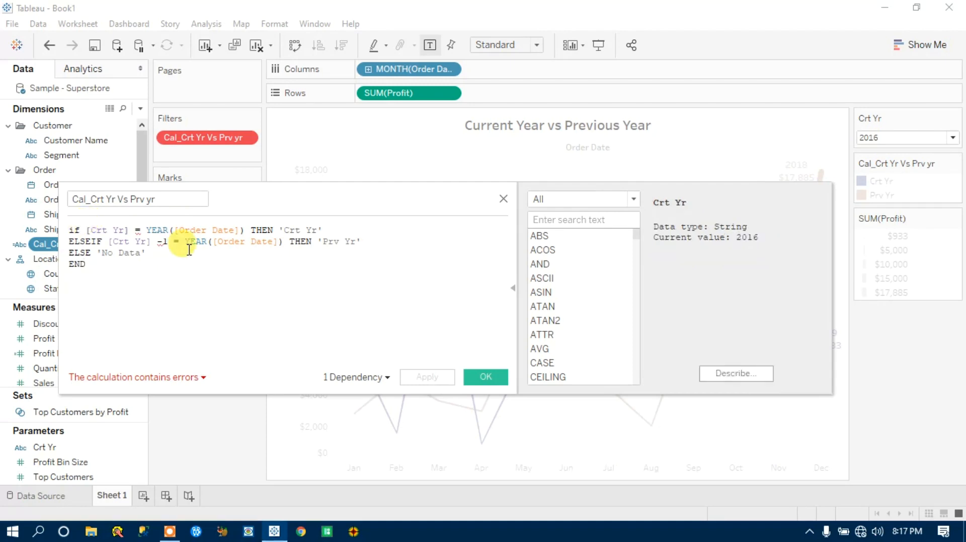
text(int()
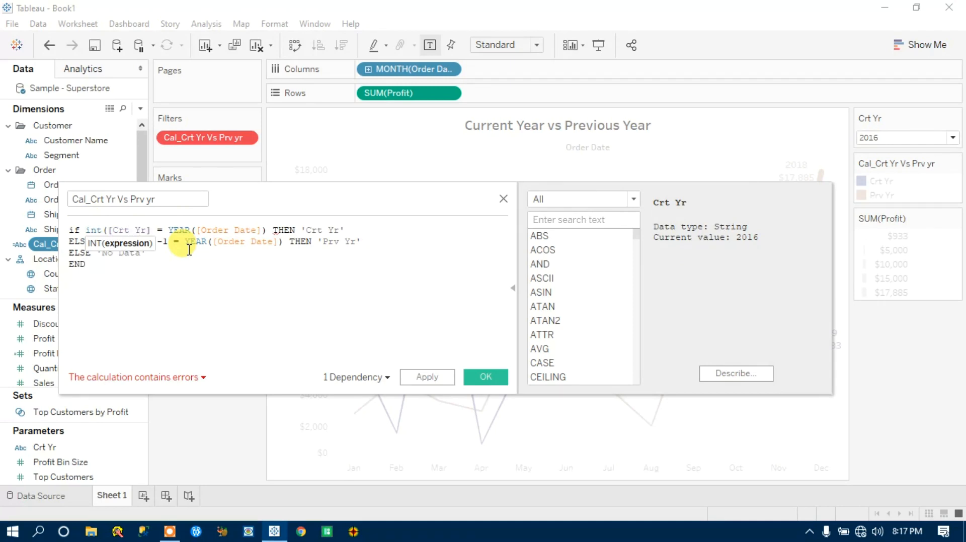
text())
click(109, 242)
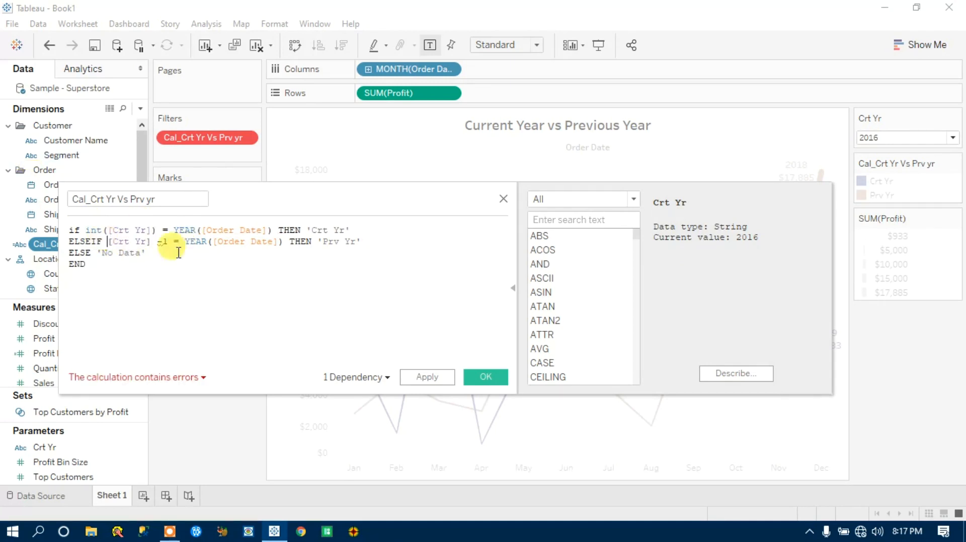
text(nt)
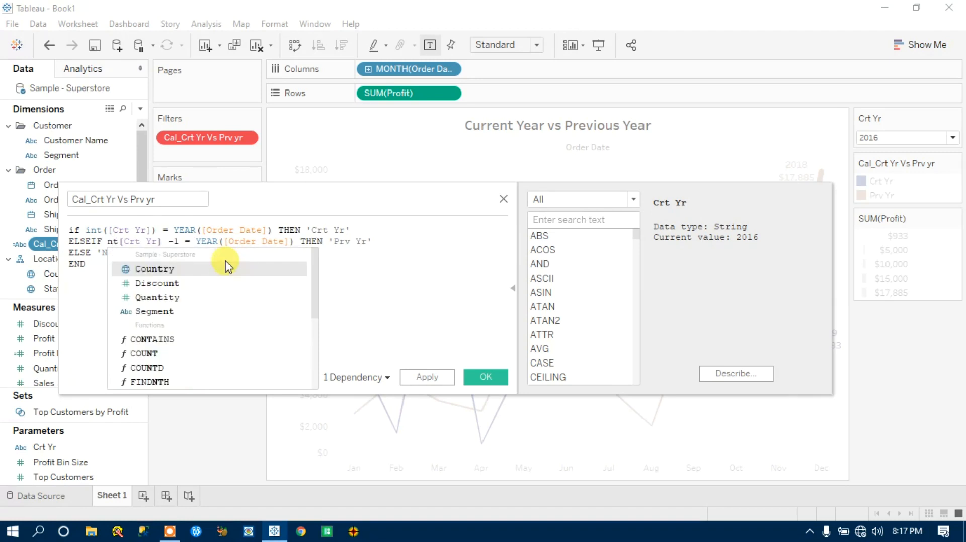
text(()
key(BackSpace)
key(BackSpace)
key(BackSpace)
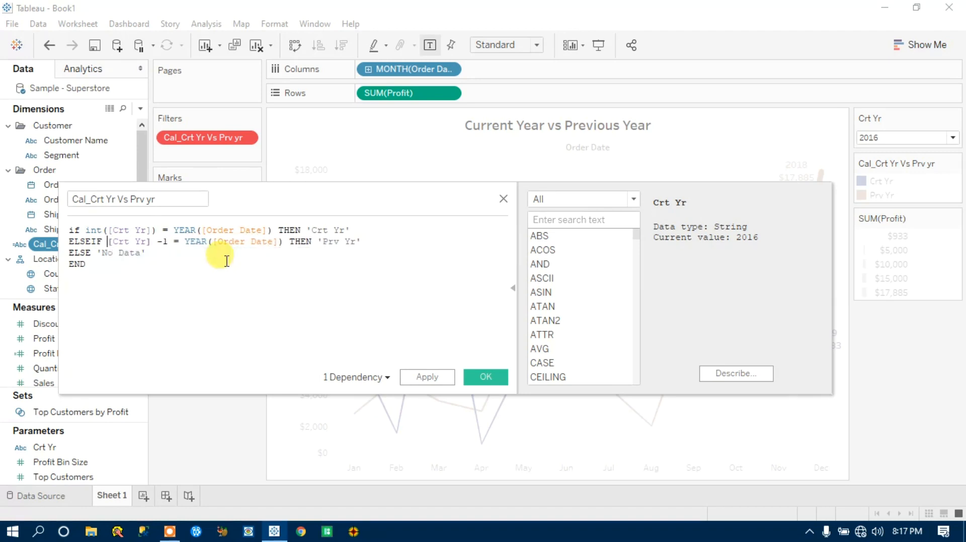
text(int)
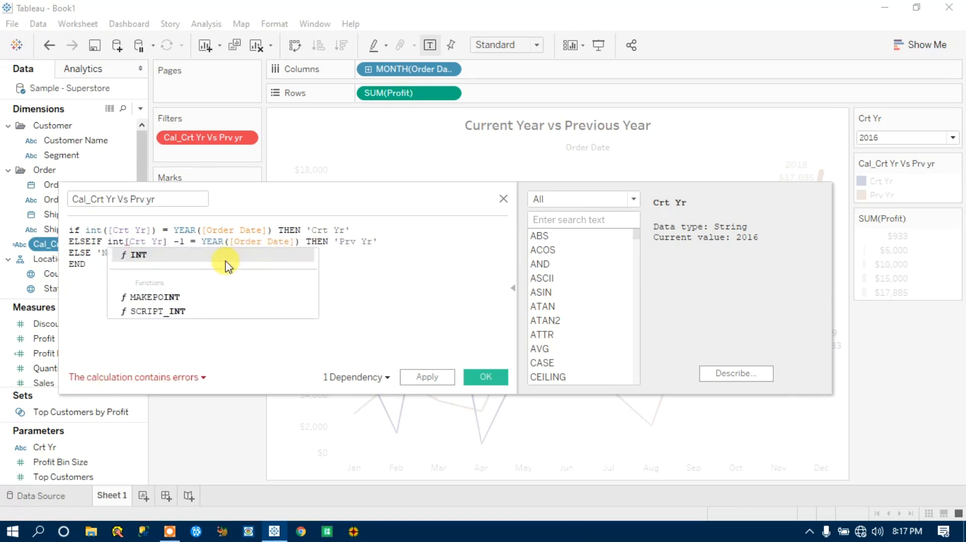
text(()
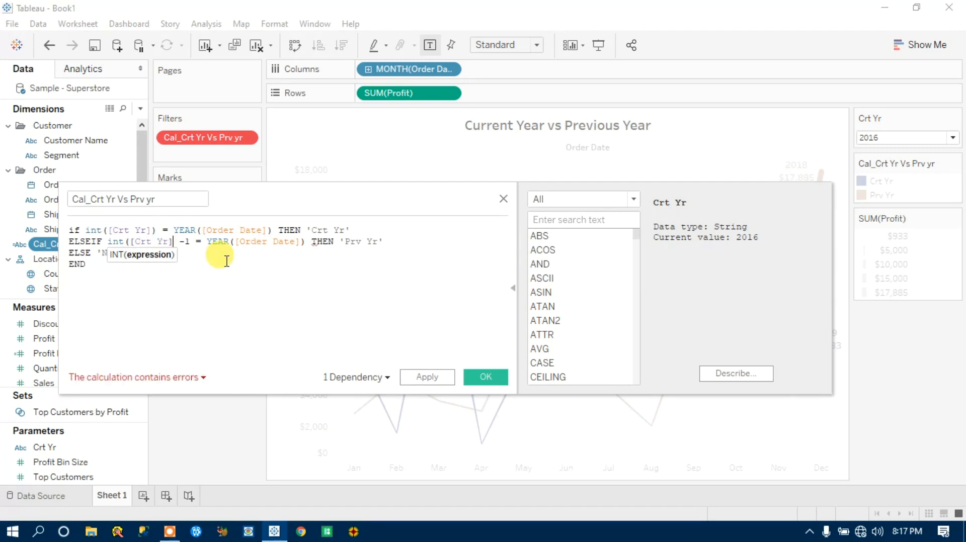
text())
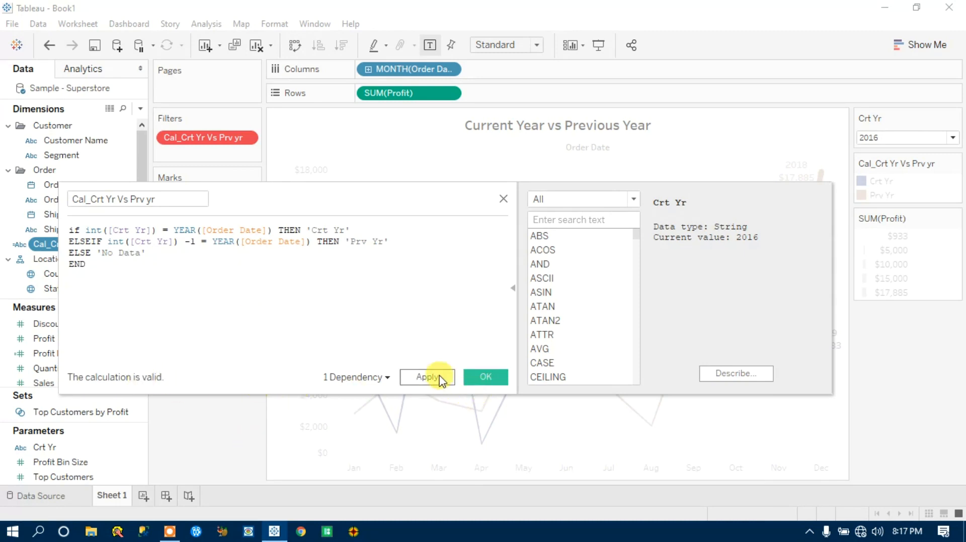
click(427, 377)
Step: Close the calculation editor and set Crt Yr to 2017, then 2018
click(487, 375)
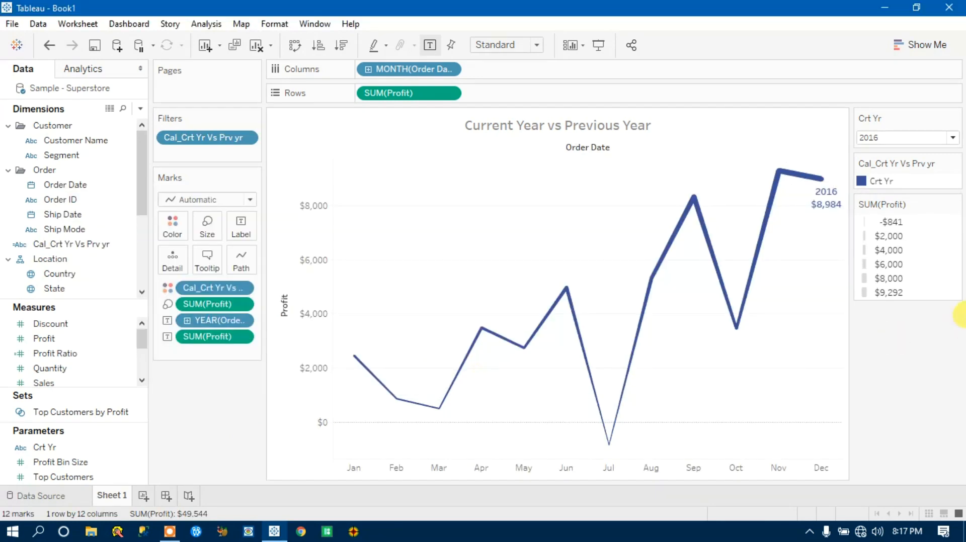
click(906, 137)
click(869, 162)
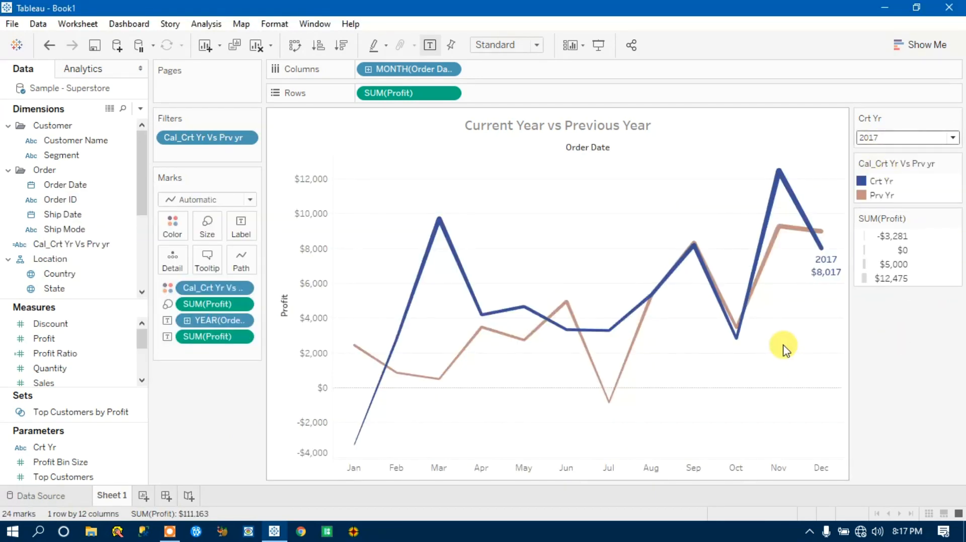
click(905, 138)
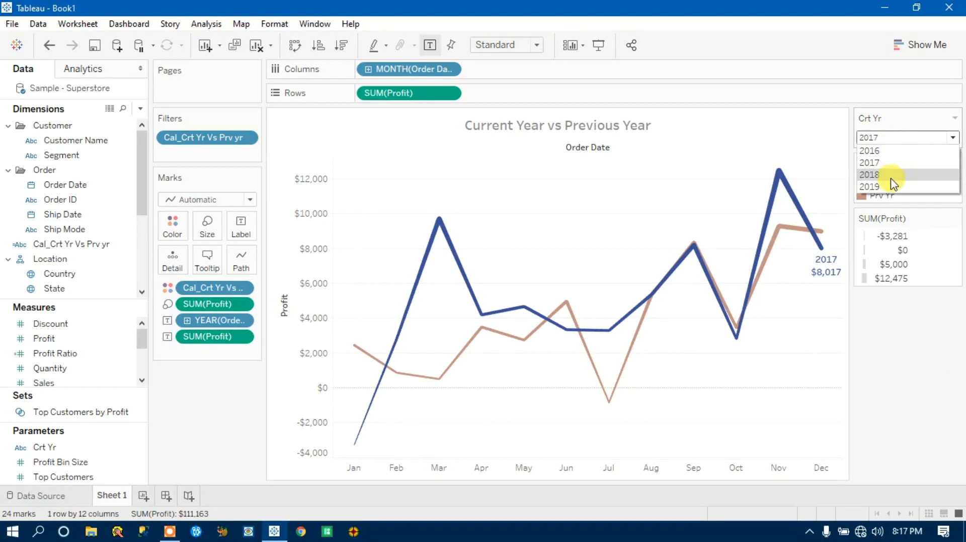
click(875, 162)
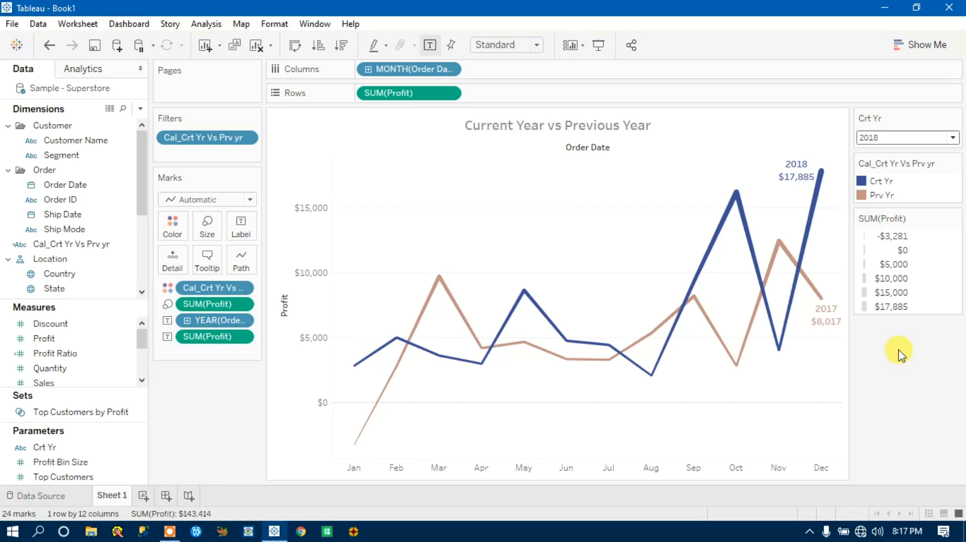
click(905, 137)
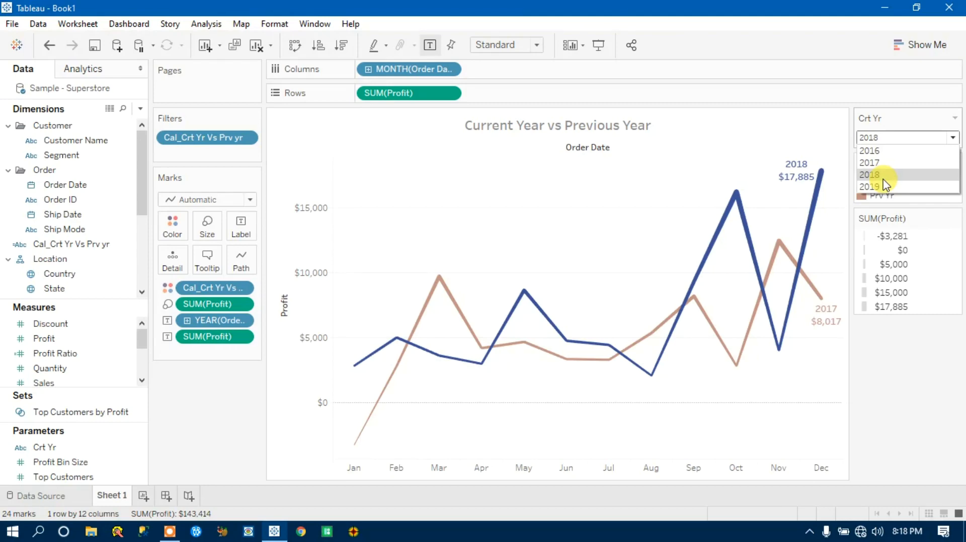
Step: Set the Crt Yr parameter to 2017, then to 2019, comparing 2019 profit ($8,483) against 2018 ($17,885)
click(597, 45)
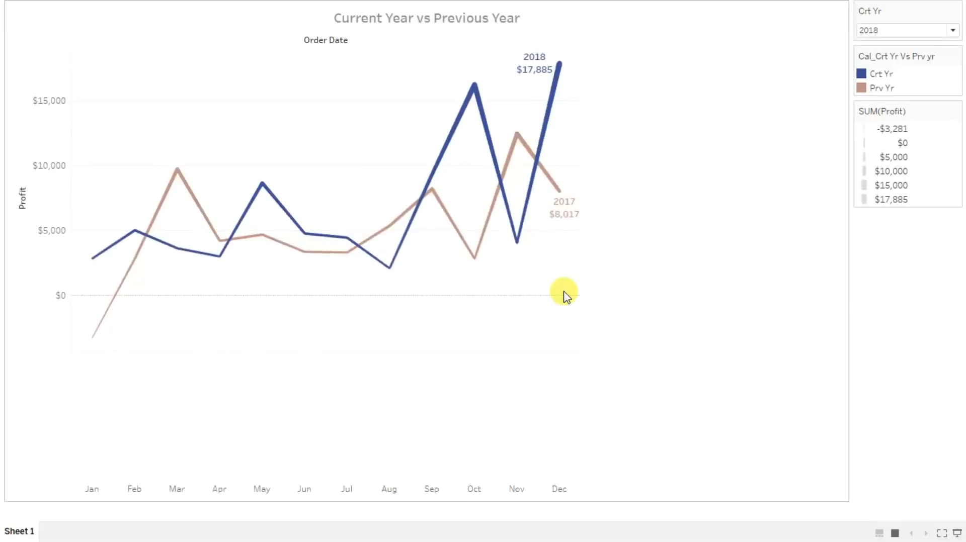
click(905, 30)
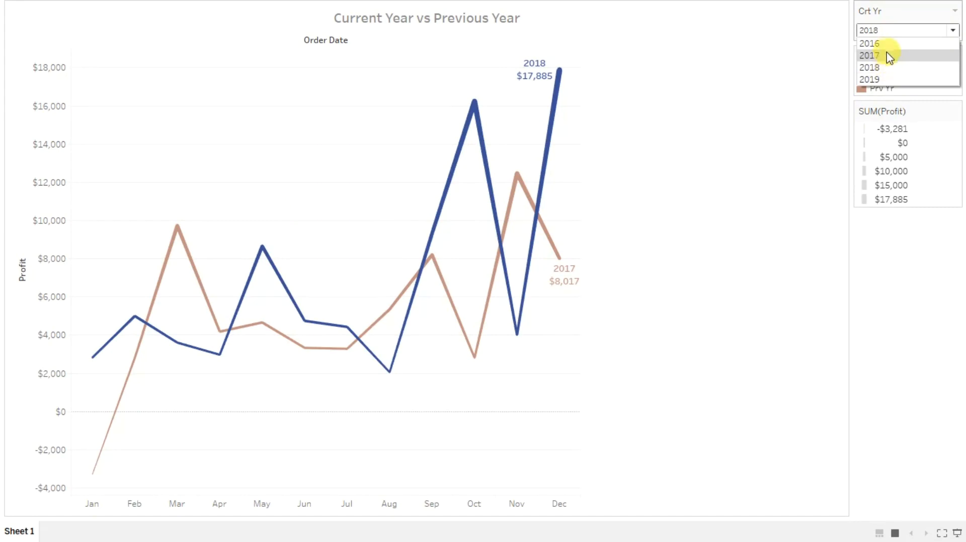
click(886, 56)
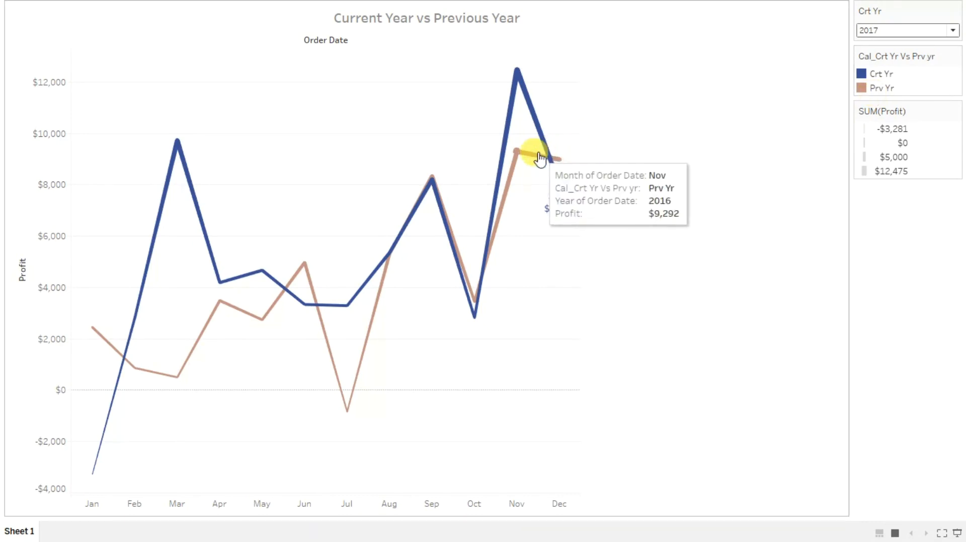
mouse_move(533, 158)
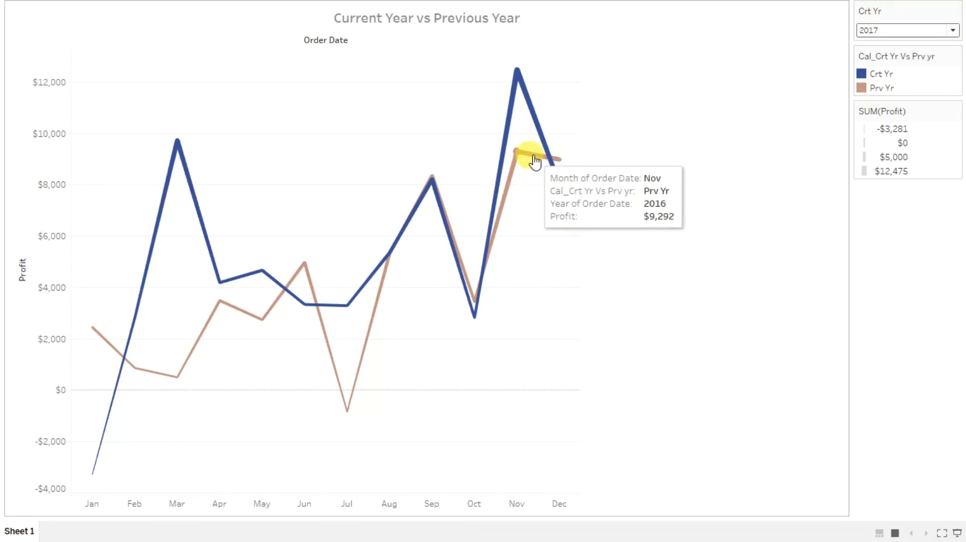
click(905, 30)
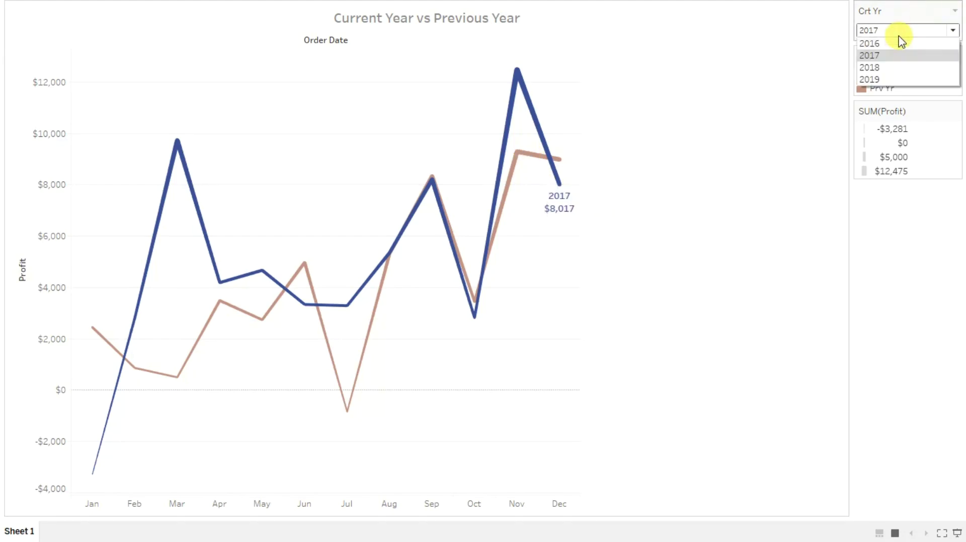
click(902, 80)
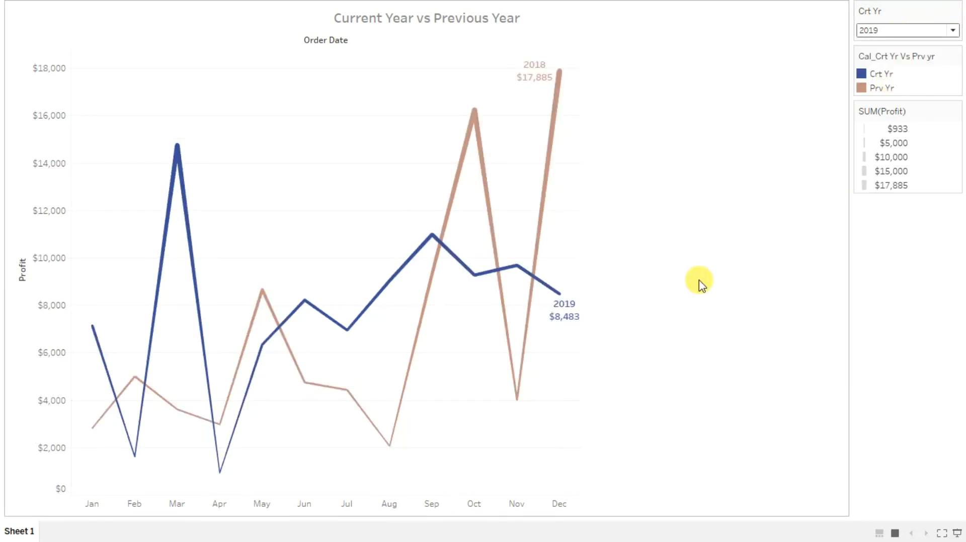
Step: Exit presentation mode back to the worksheet workspace, keeping Crt Yr at 2019
key(Escape)
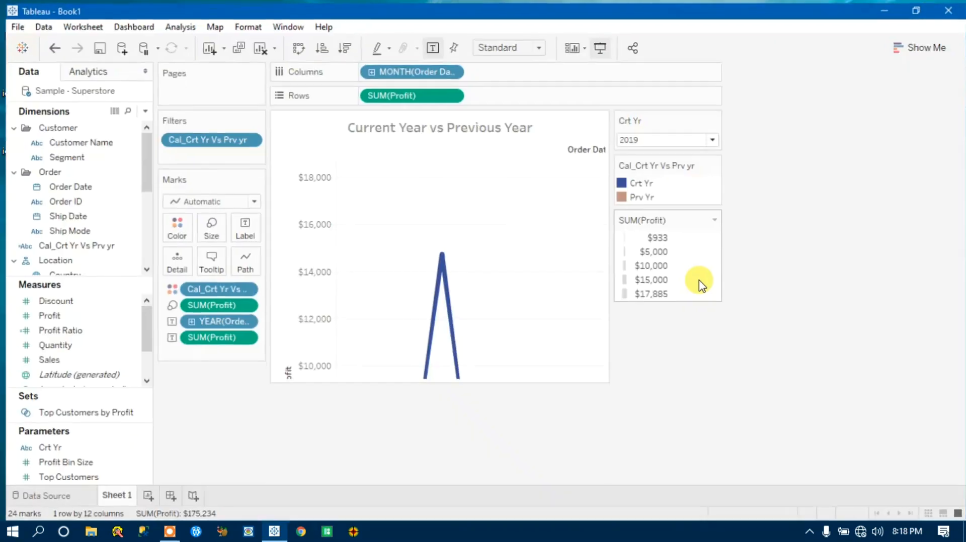